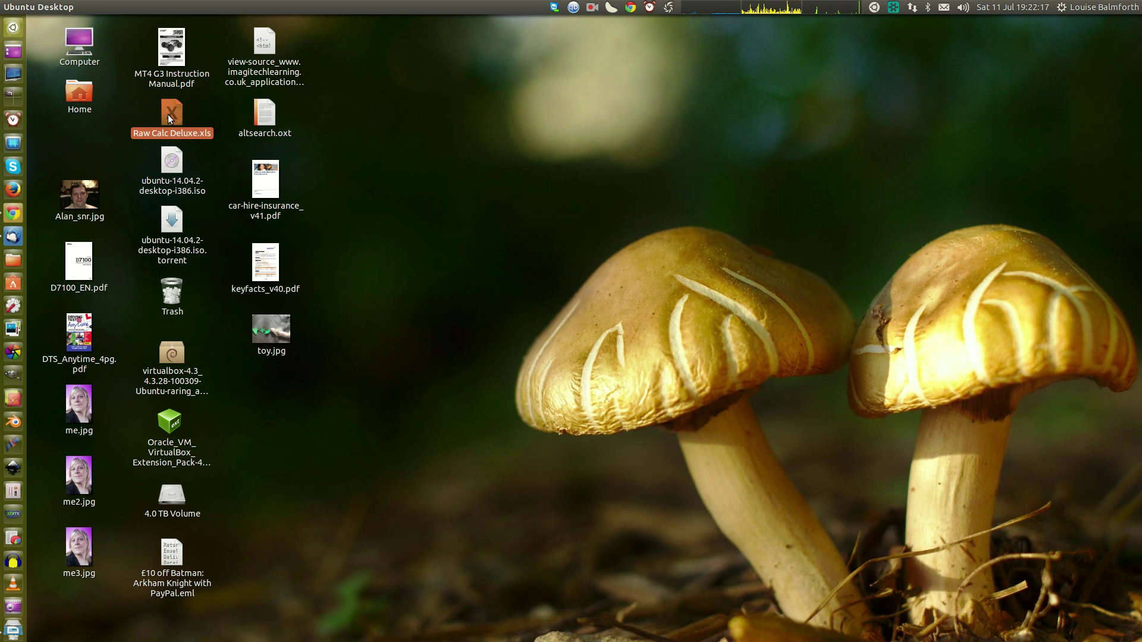
Open Raw Calc Deluxe.xls from the desktop and clear the sample weights and food types in A8:B10
double_click(174, 115)
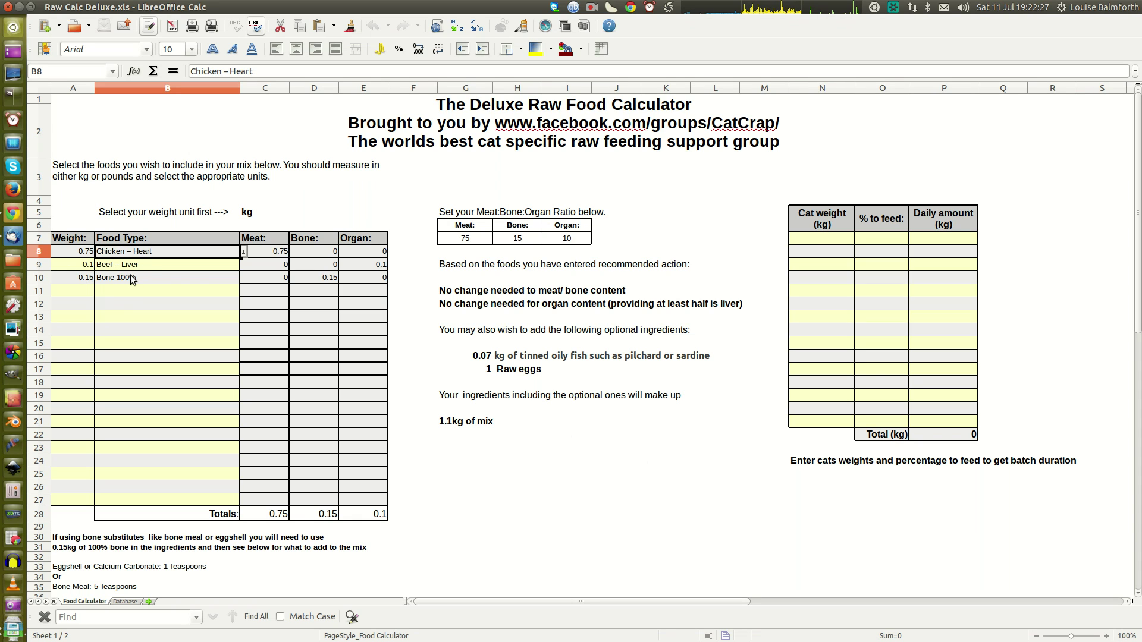
left_click(82, 254)
left_click_drag(82, 255, 160, 278)
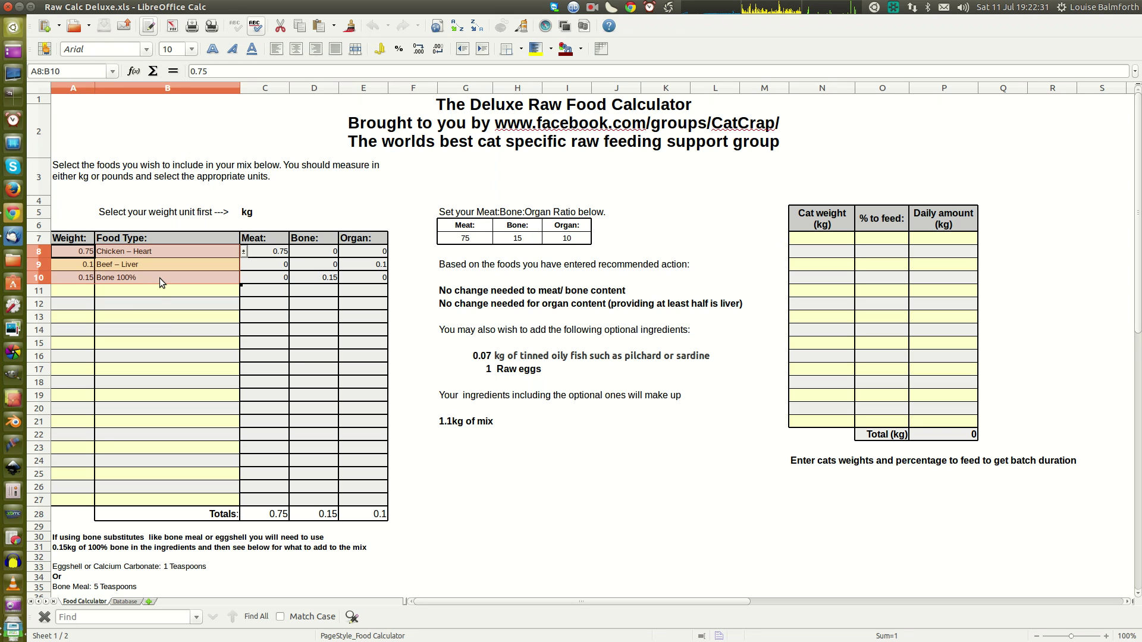
key("Delete")
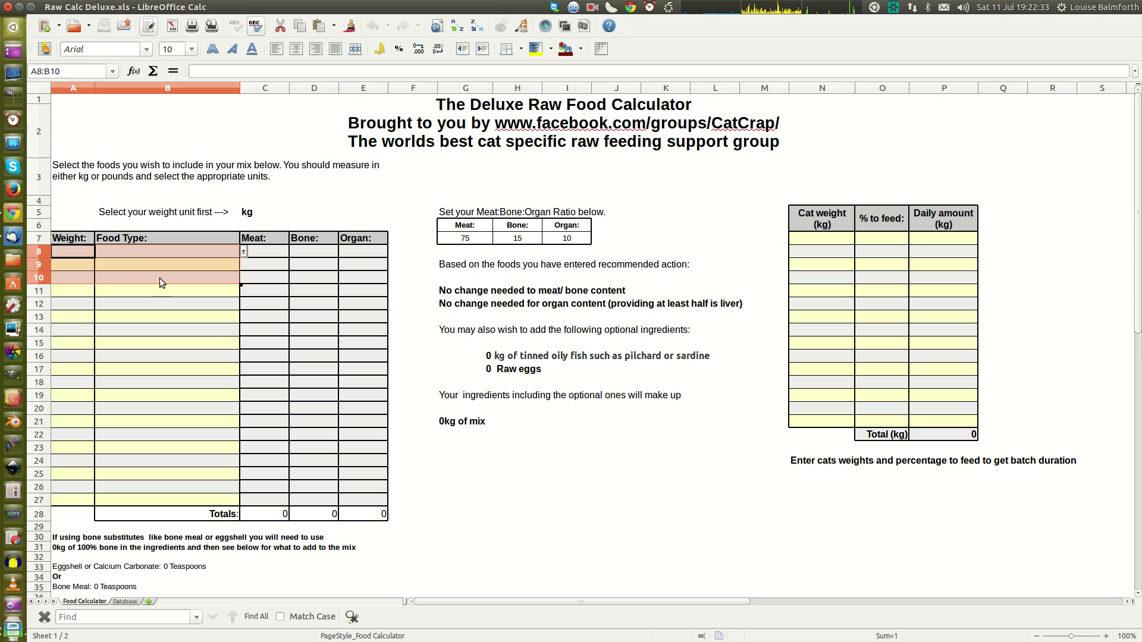
left_click(415, 397)
left_click_drag(429, 401, 426, 461)
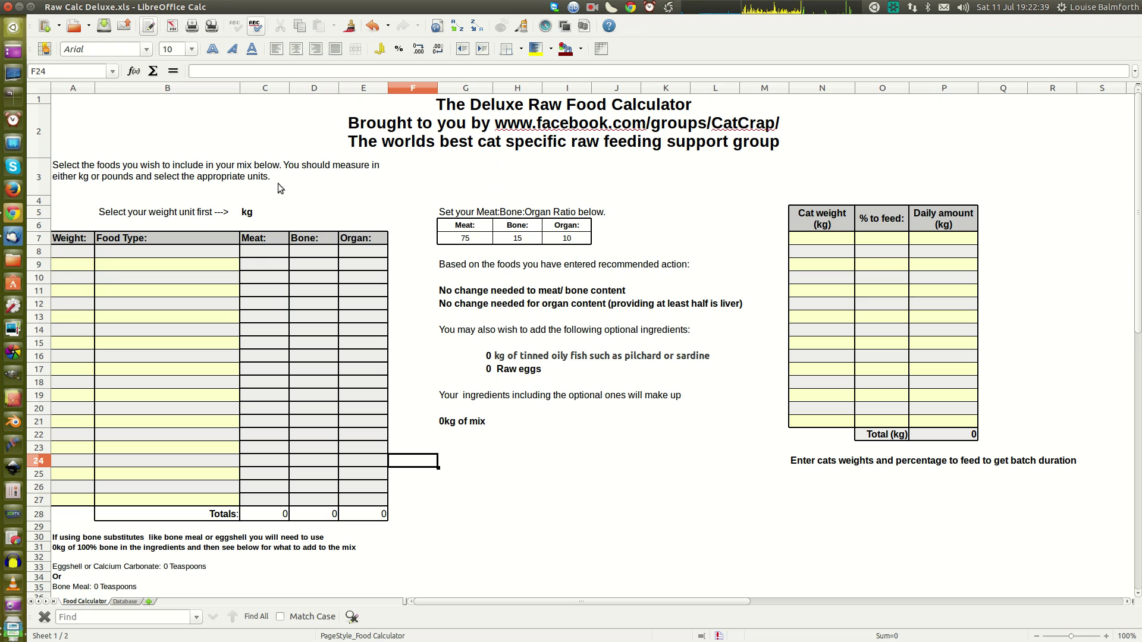
Set the calculator's weight unit in C5 to kg
left_click(249, 214)
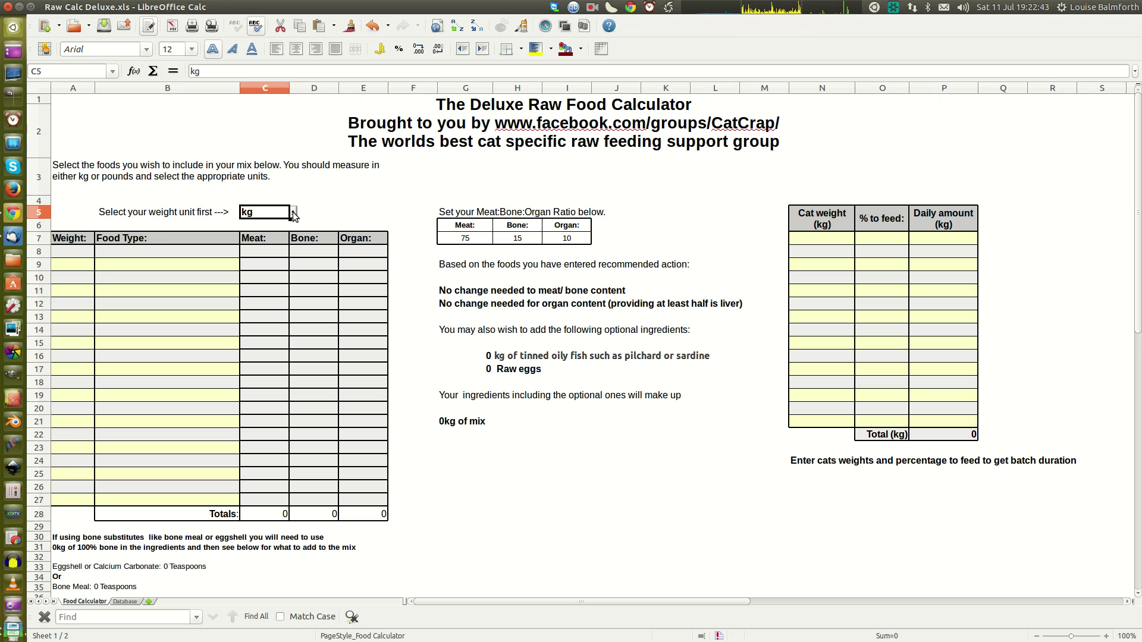
left_click(294, 213)
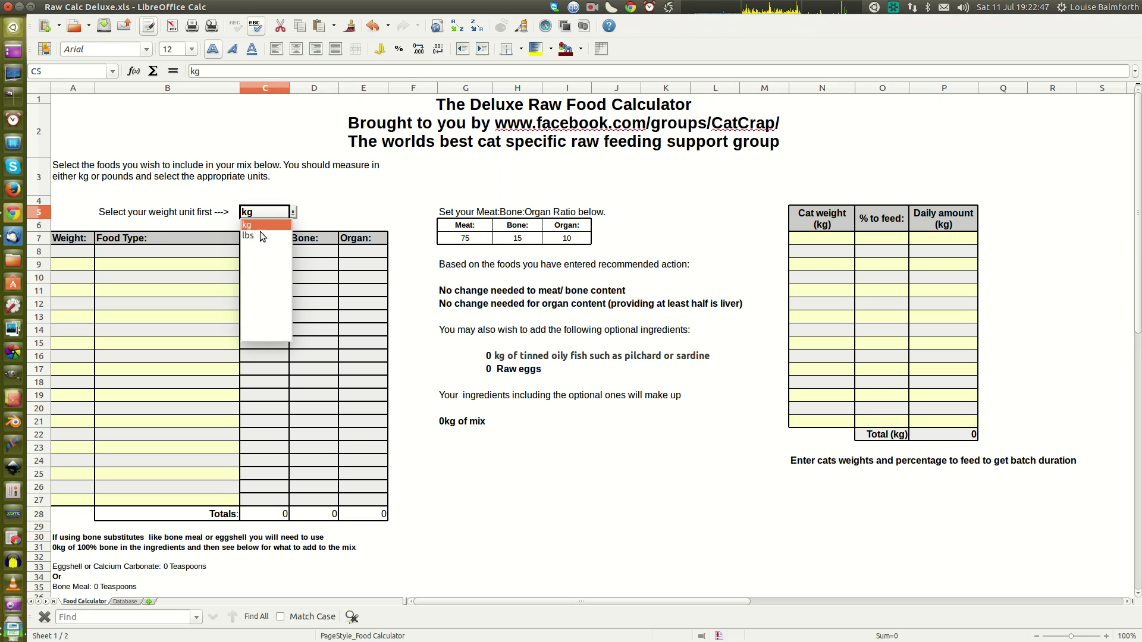
left_click(245, 226)
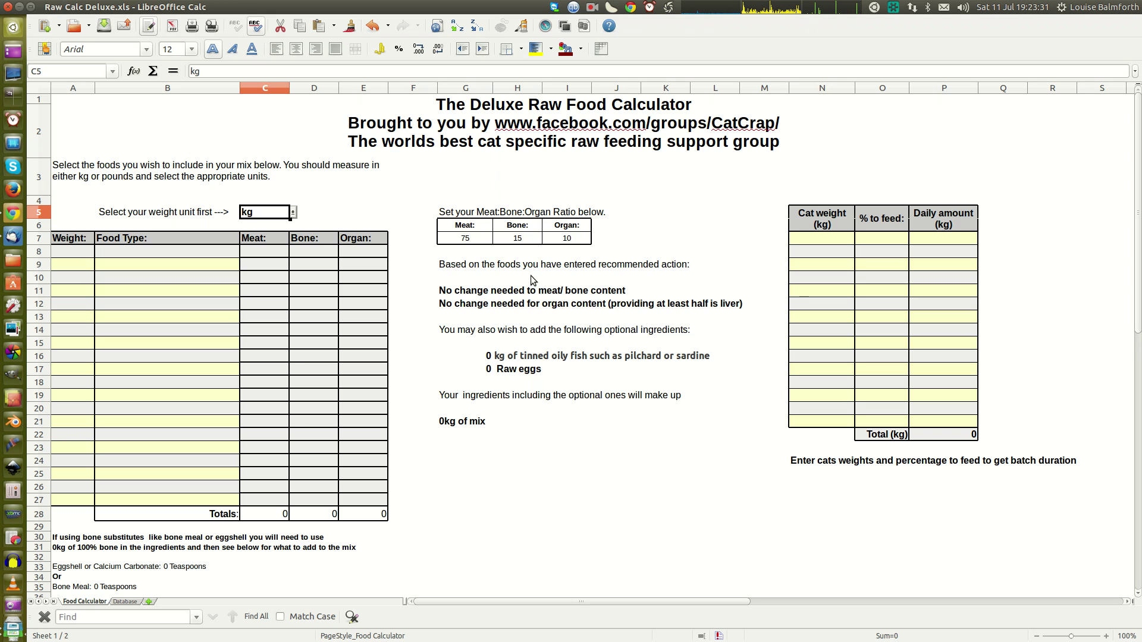
Check the Meat:Bone:Organ ratio setting and review the food percentages on the Database sheet, returning to the Food Calculator sheet
left_click(458, 238)
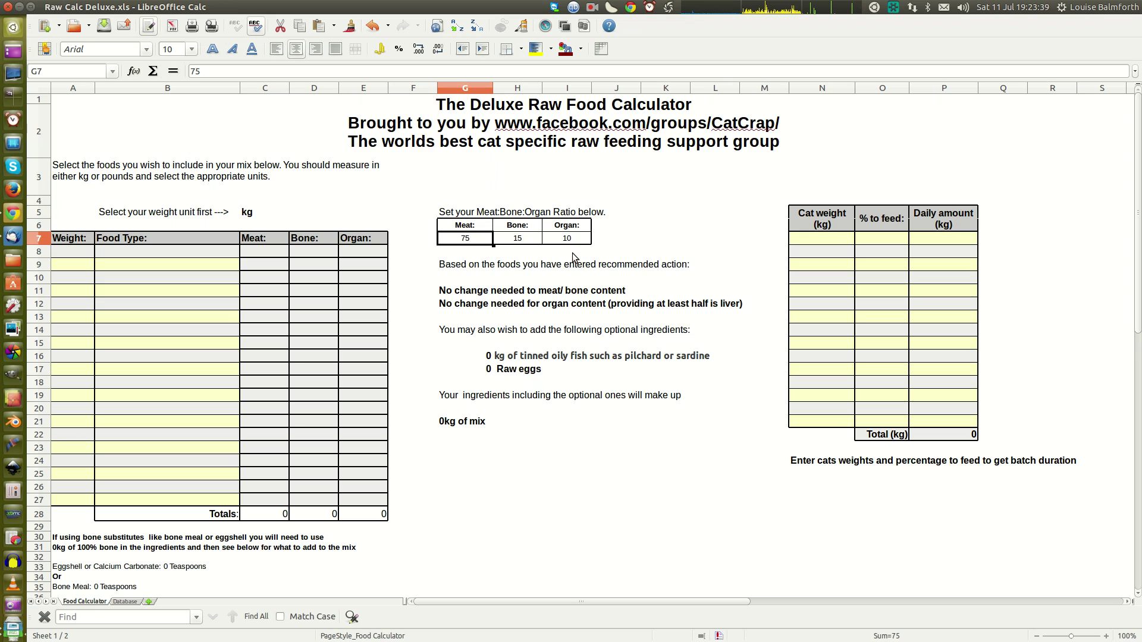
left_click(460, 276)
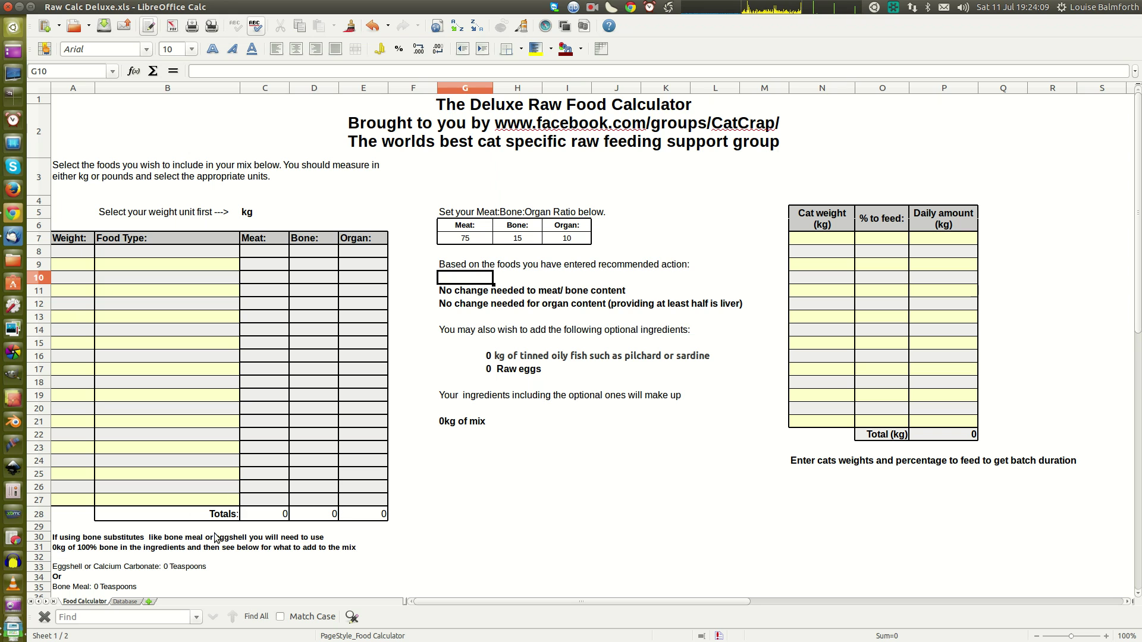
left_click(126, 602)
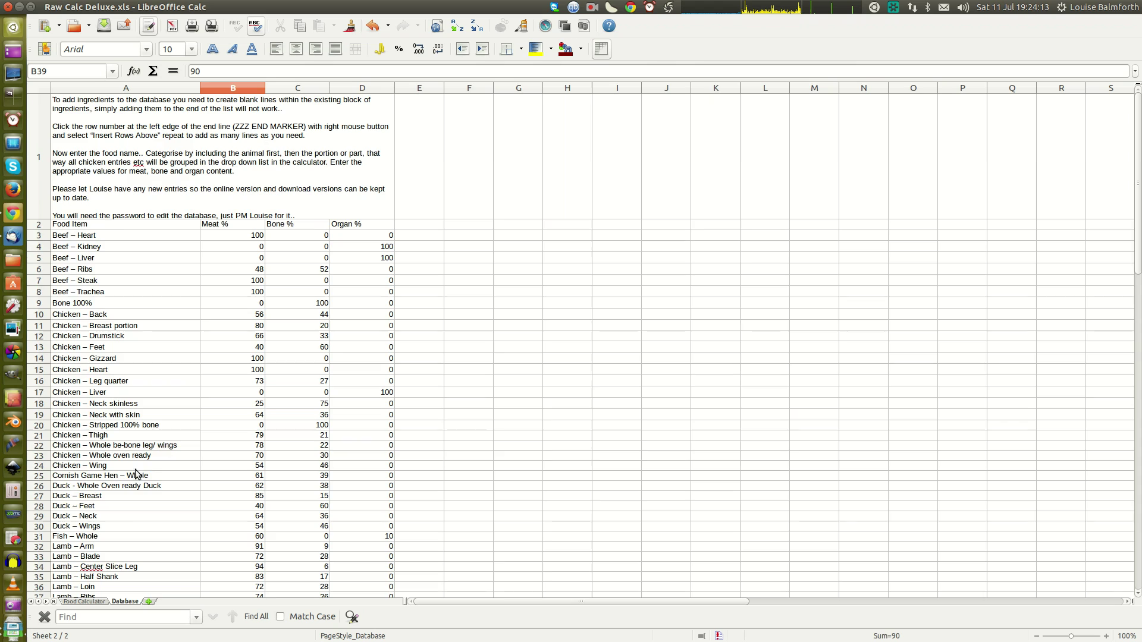
scroll(138, 457, "down", 8)
scroll(133, 466, "up", 8)
left_click(85, 602)
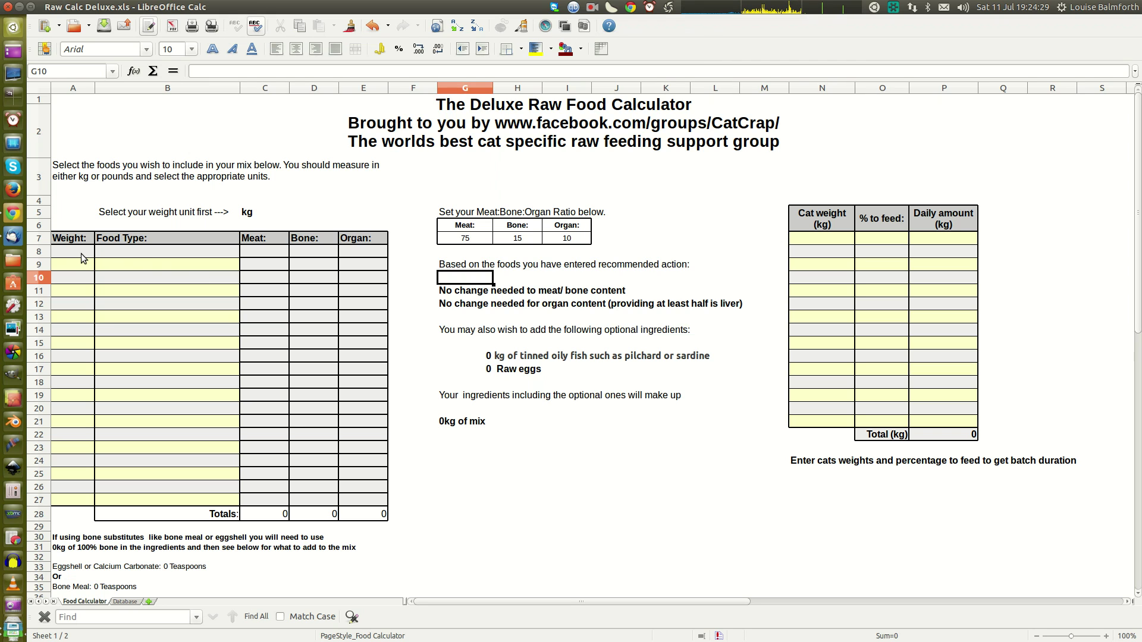
Enter Bone 100% as the first ingredient in row 8 with a weight of 0.4 kg
left_click(138, 252)
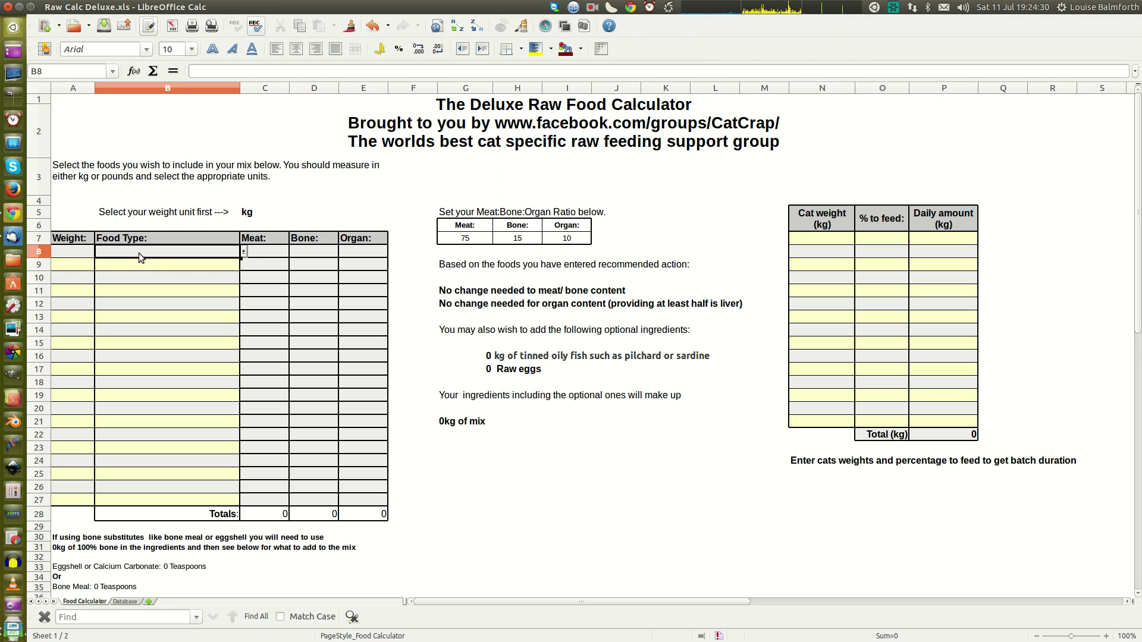
left_click(243, 254)
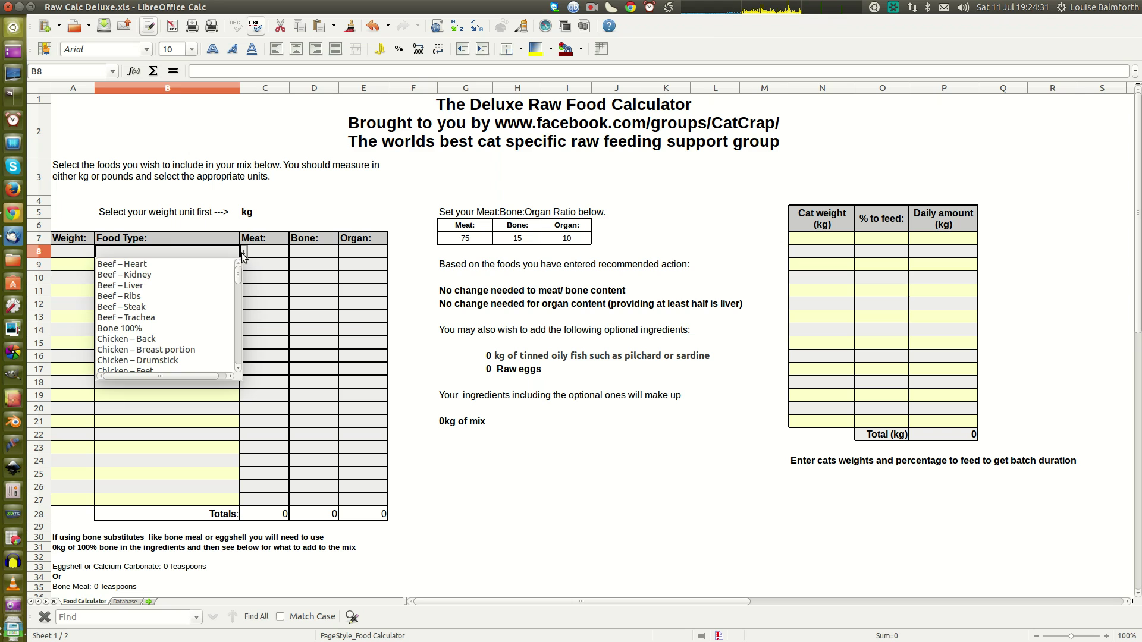
left_click(118, 330)
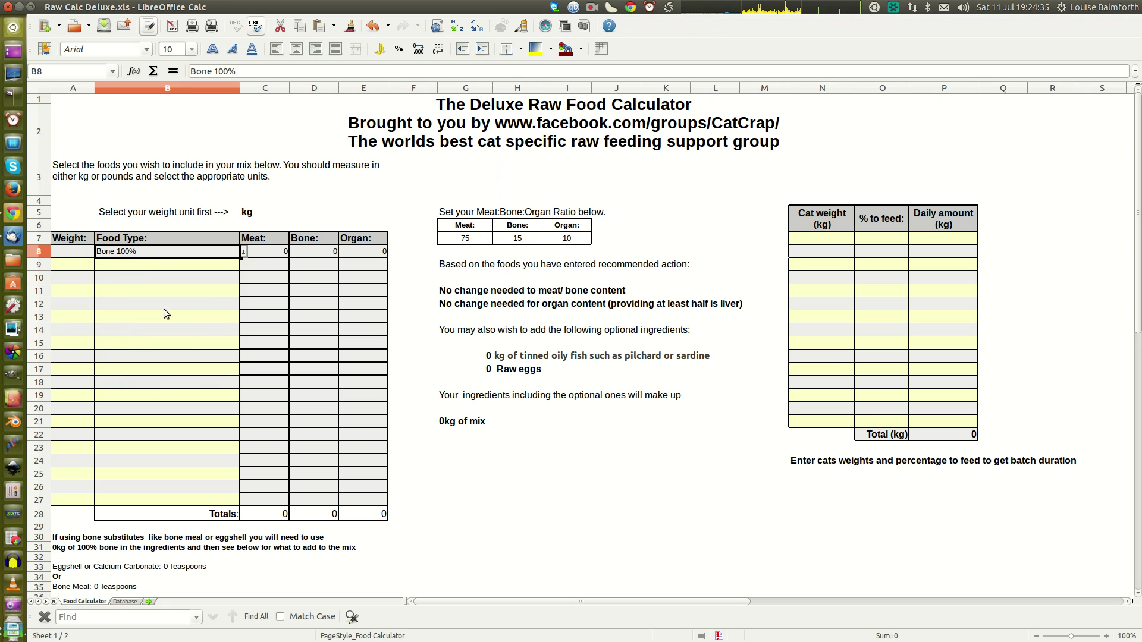
left_click(80, 254)
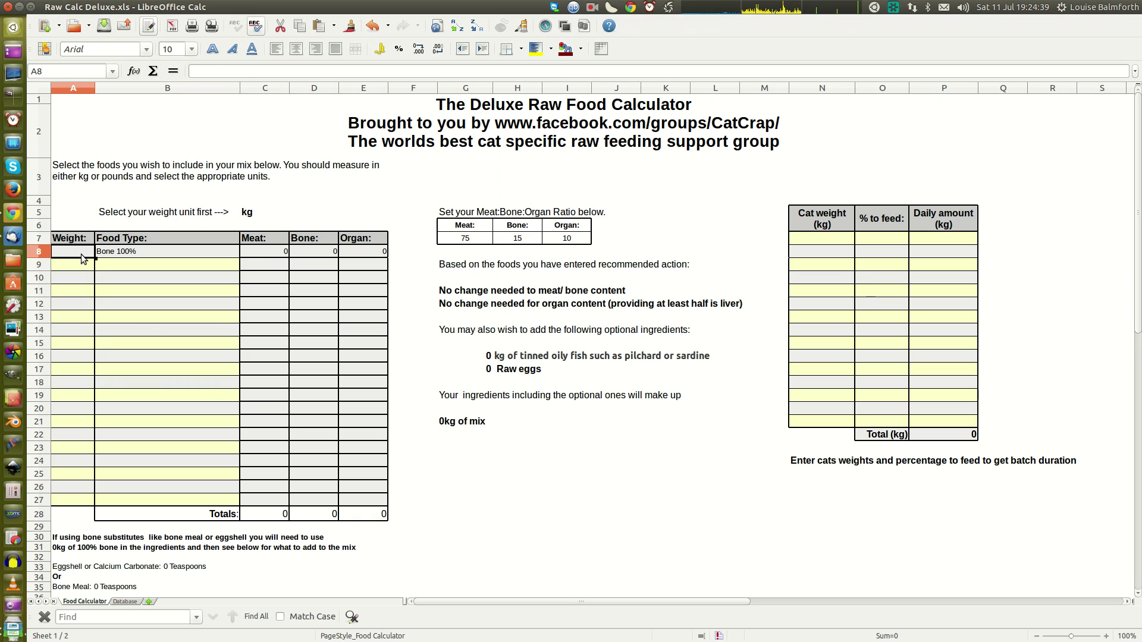
type(".4")
left_click(215, 256)
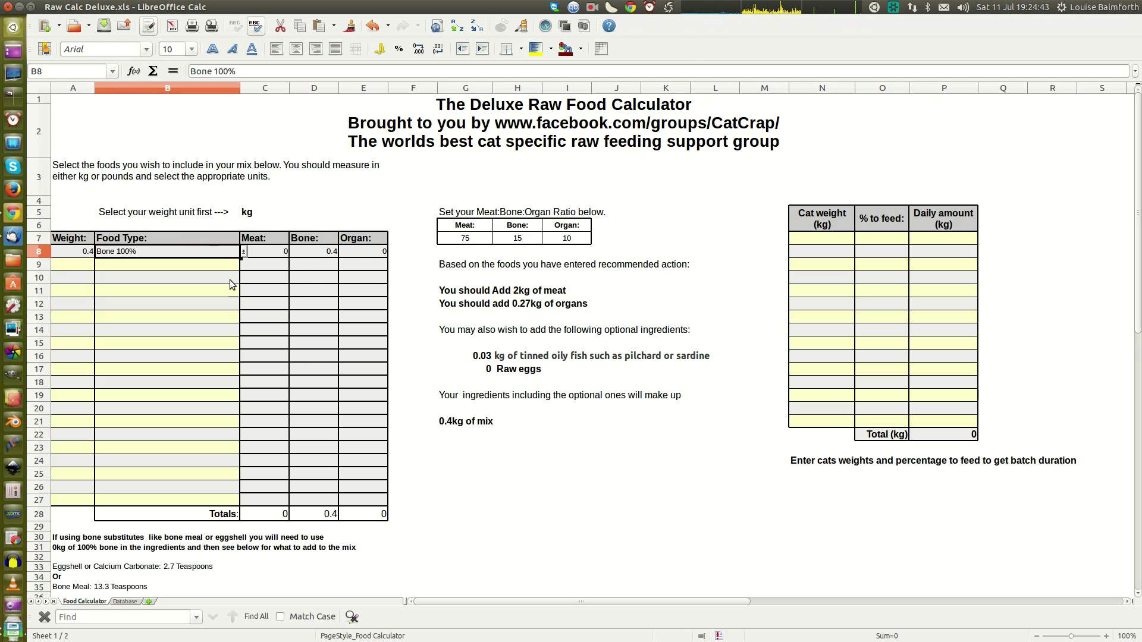
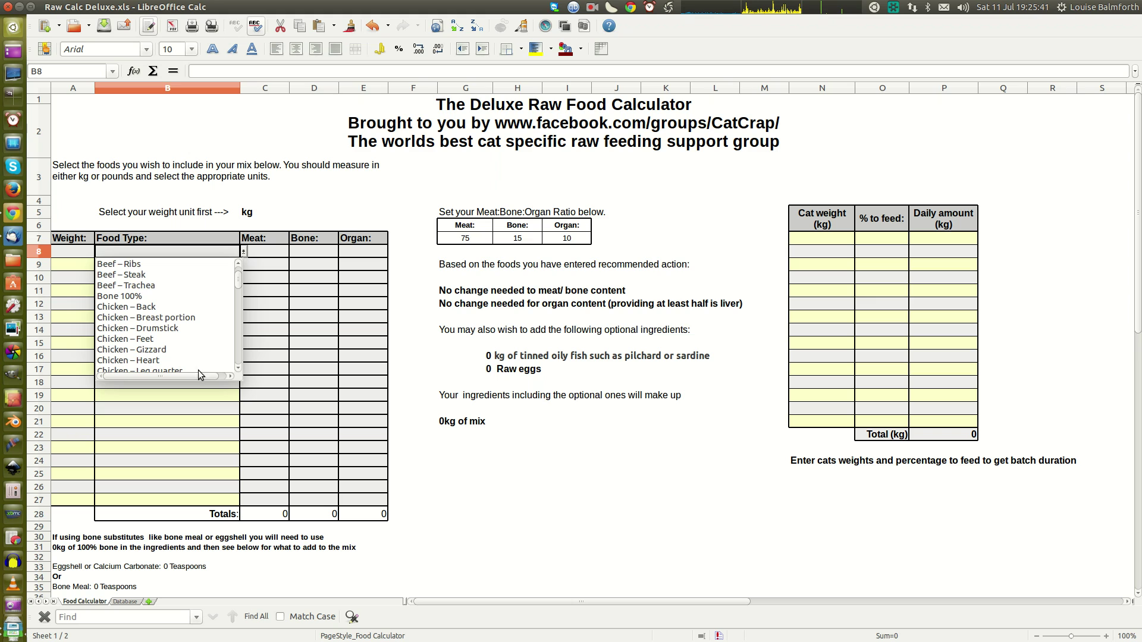
Choose Chicken – Wing as the food type in row 8 and give it a weight of 1 kg
scroll(181, 344, "down", 3)
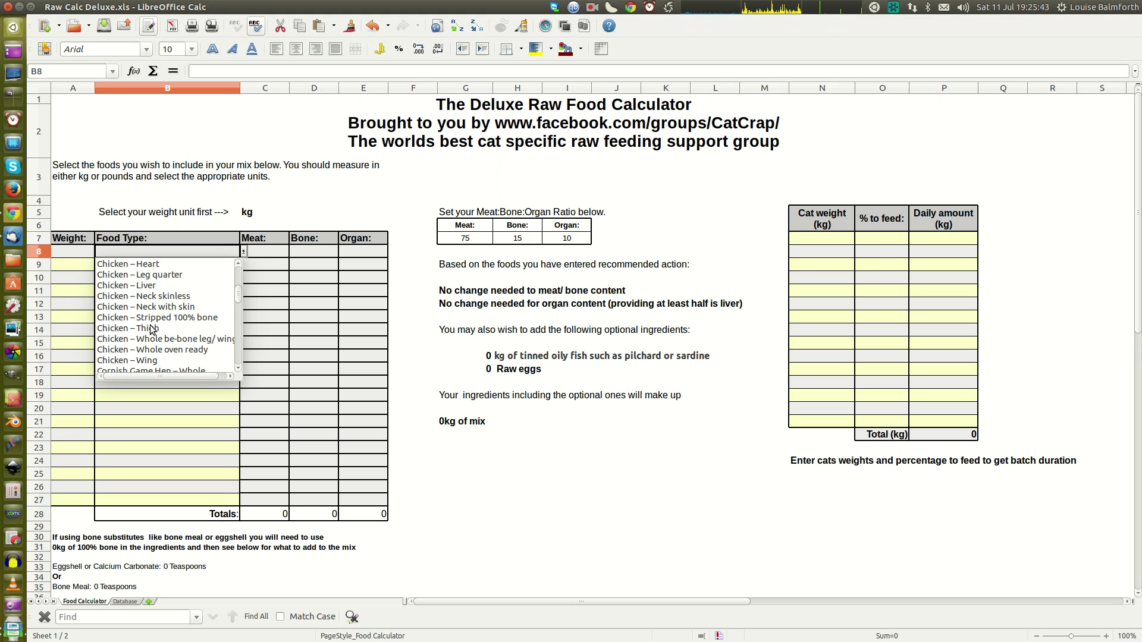
left_click(145, 360)
left_click(76, 252)
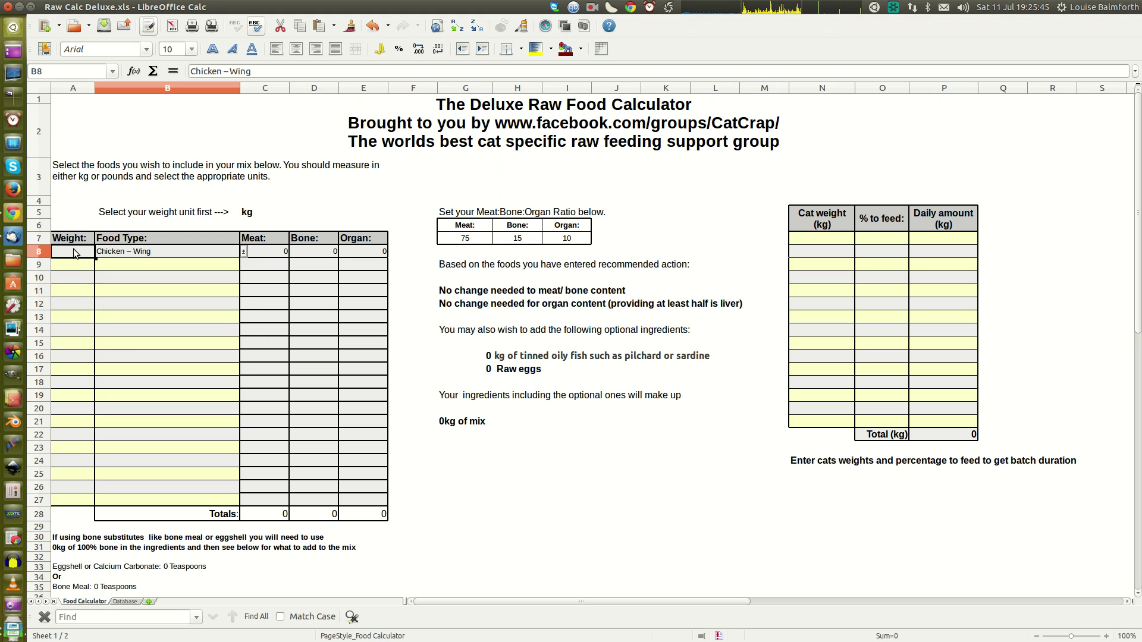
type("1")
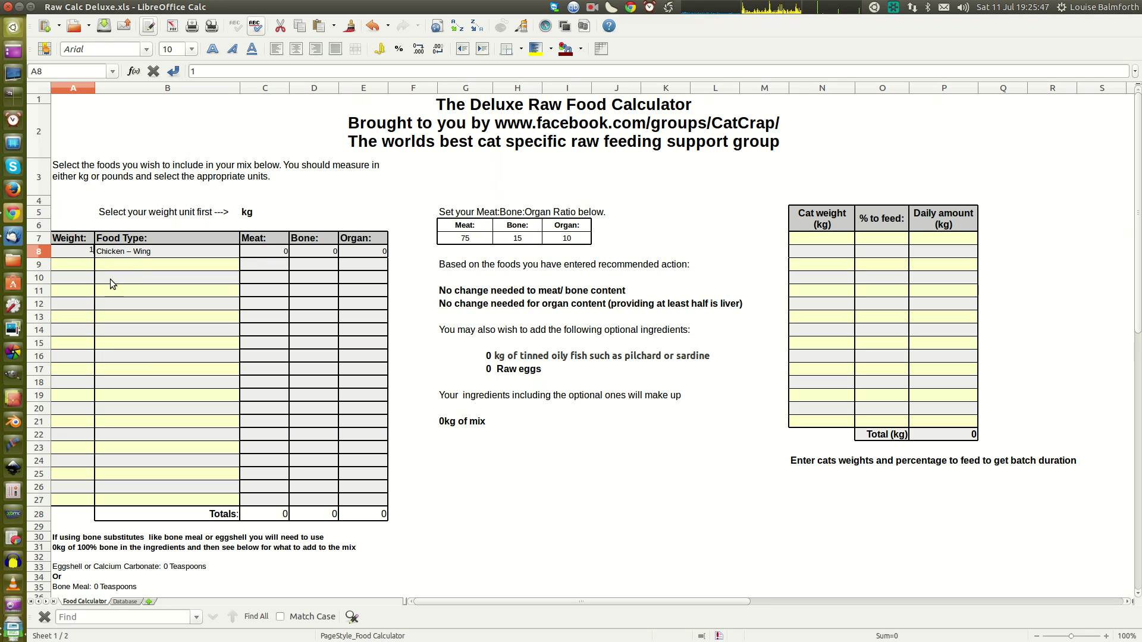
left_click(136, 260)
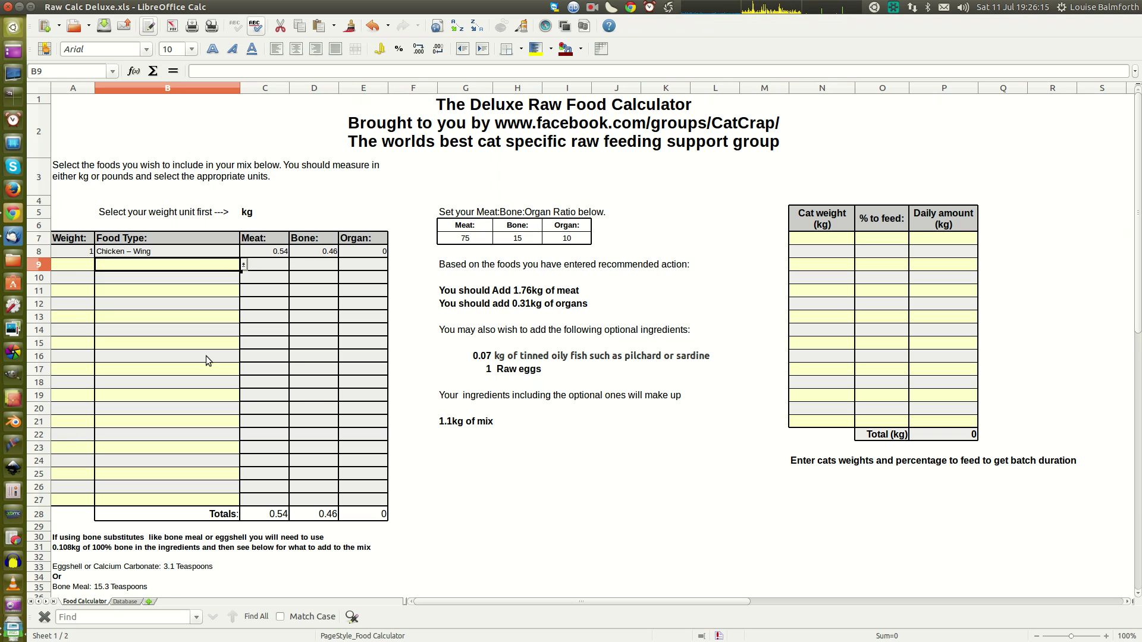
Change the food type in row 8 to Chicken – Heart
left_click(105, 251)
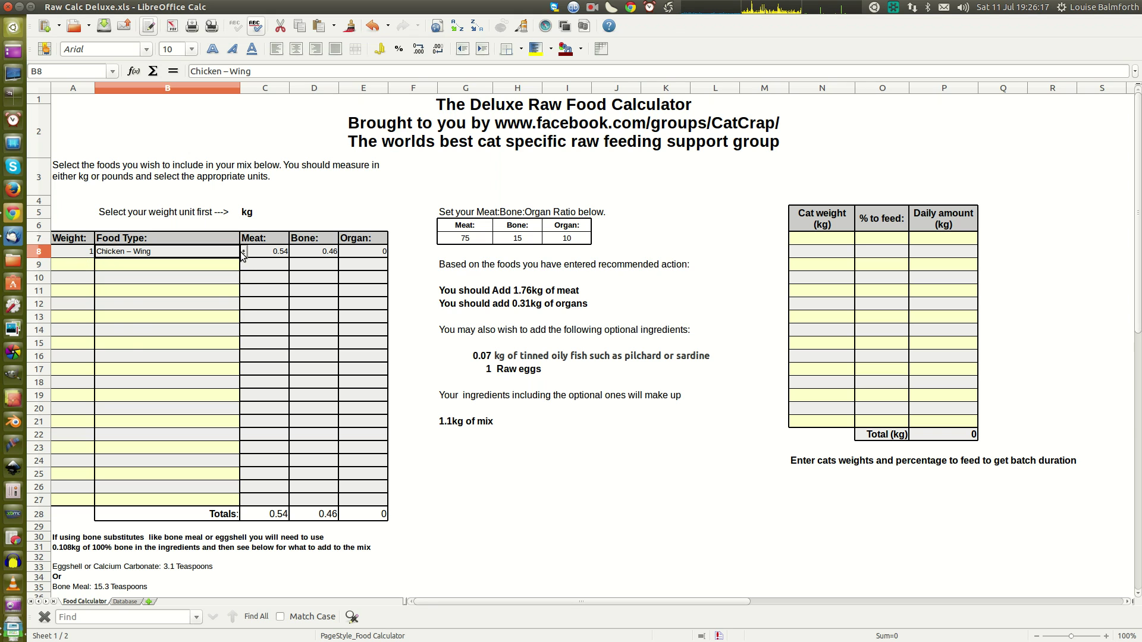
left_click(243, 252)
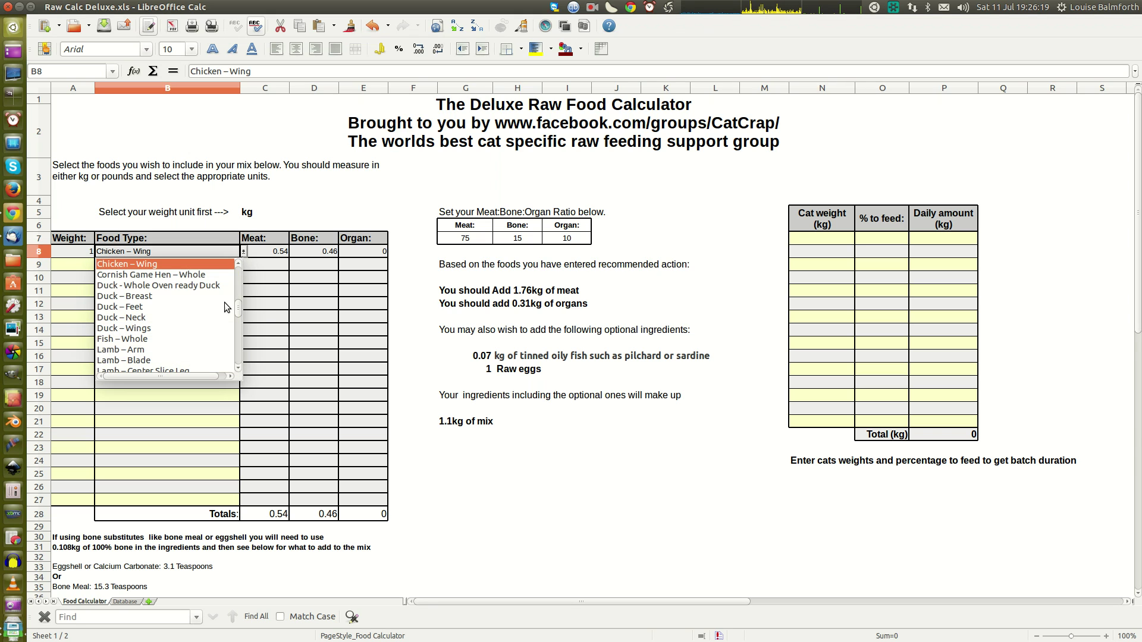
scroll(217, 313, "up", 5)
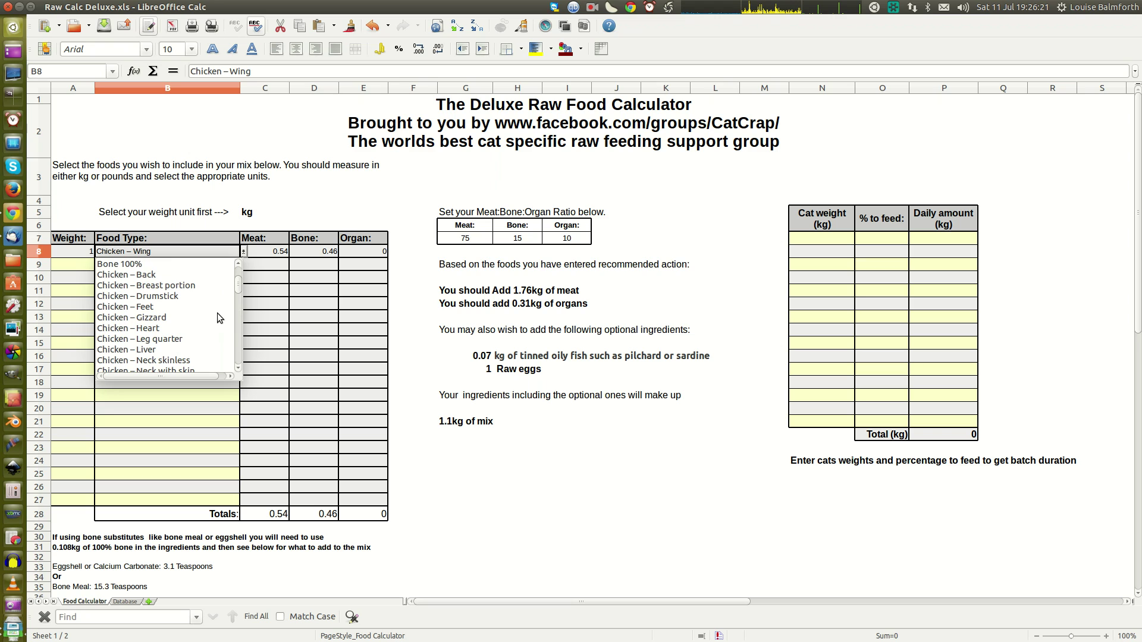
left_click(117, 329)
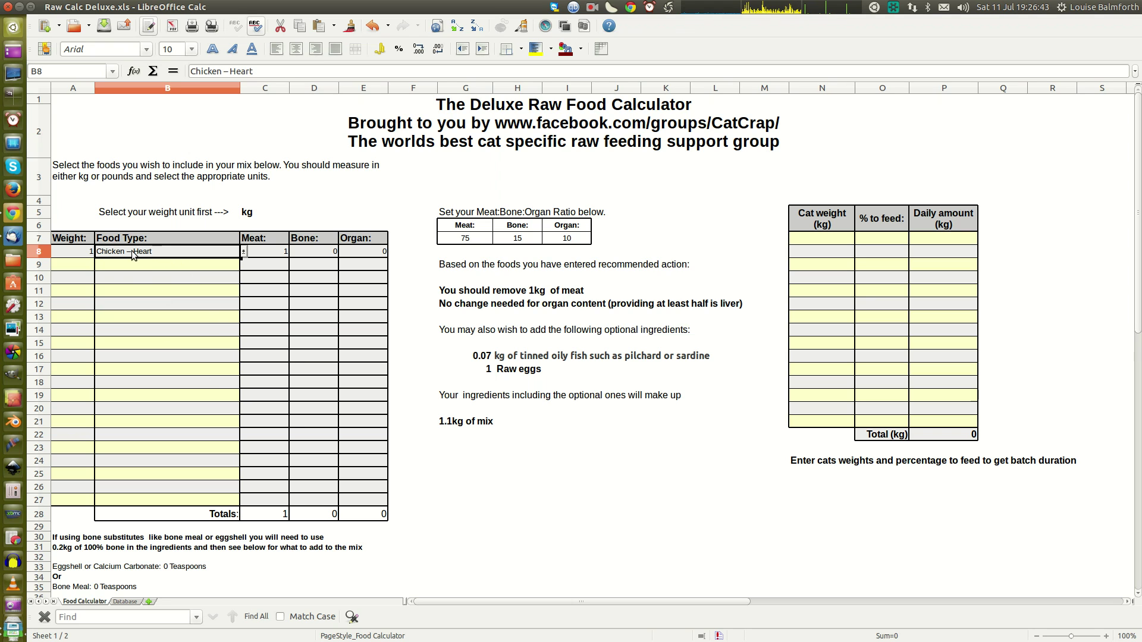
Clear the weight and food type of the first ingredient in A8:B8
left_click(243, 252)
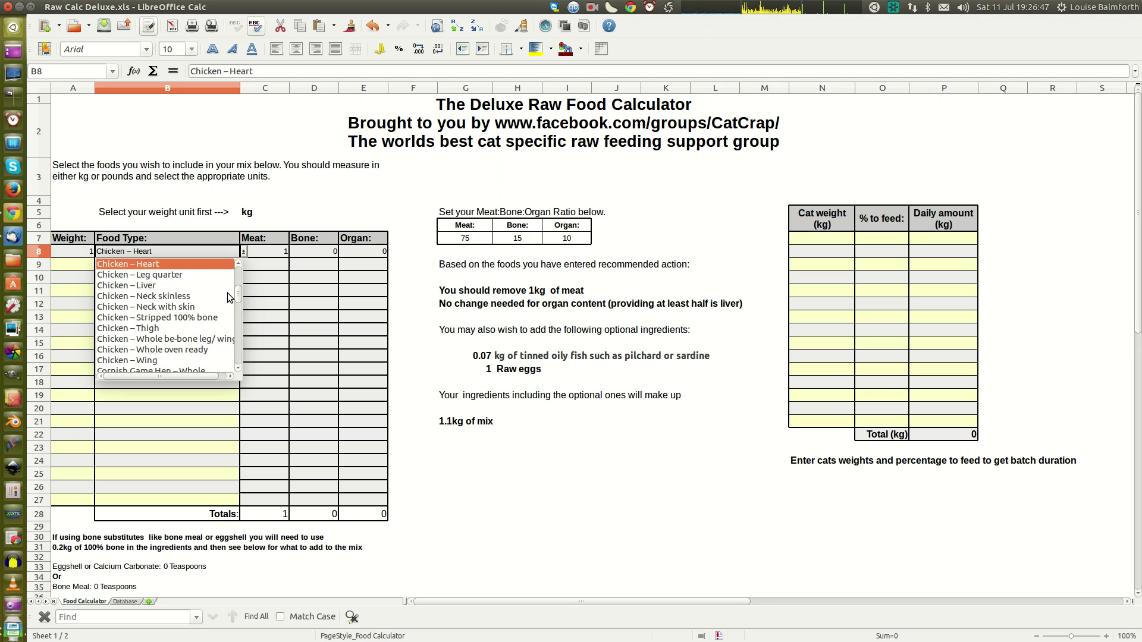
left_click(77, 252)
left_click_drag(78, 252, 208, 248)
key("Delete")
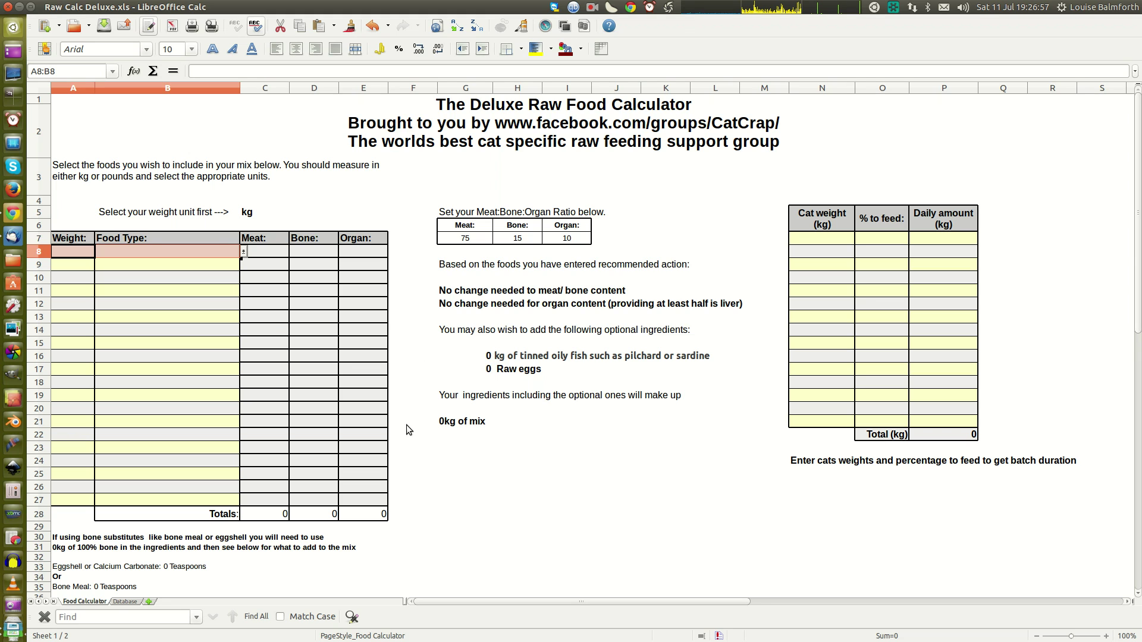
Enter Chicken – Whole be-bone leg/ wings as the first ingredient in row 8 with a weight of 1.6 kg
left_click(244, 252)
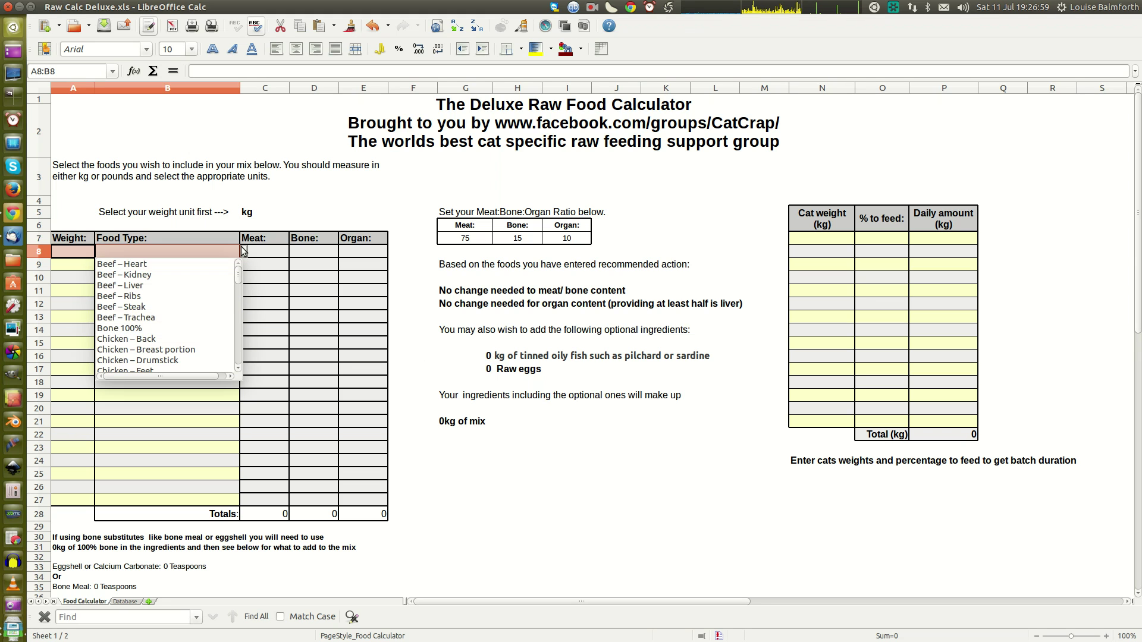
scroll(217, 291, "down", 6)
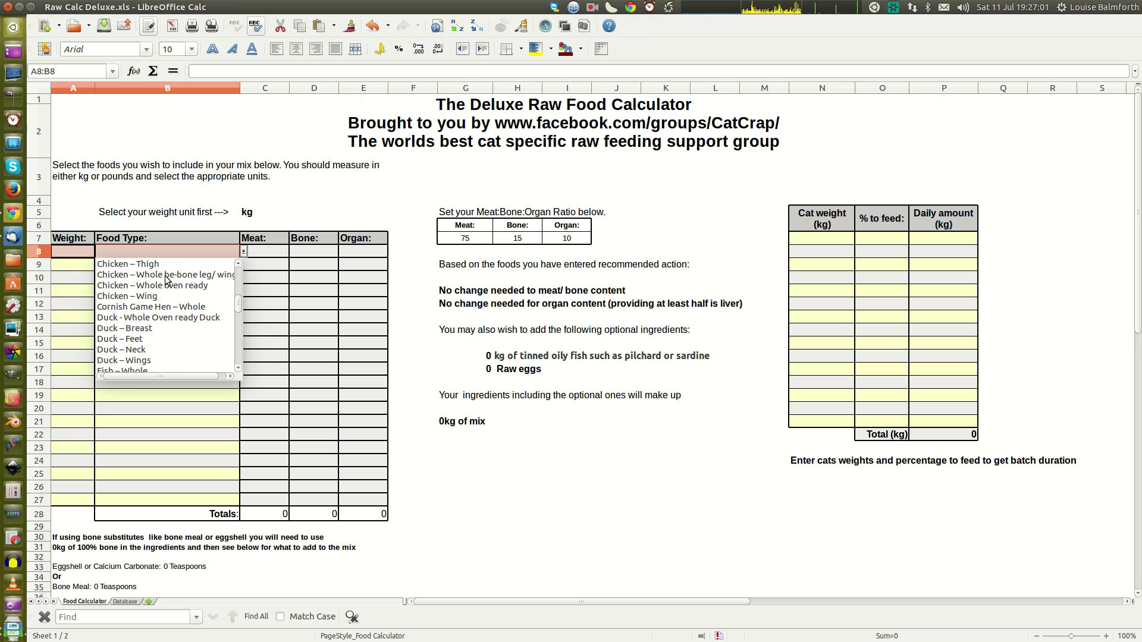
left_click(166, 274)
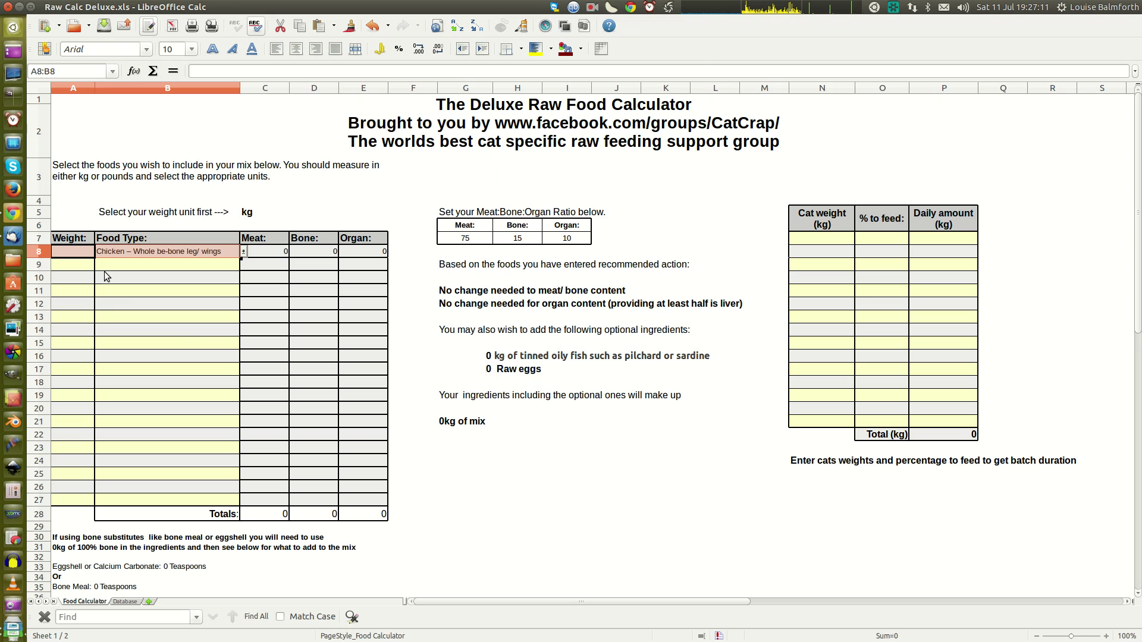
left_click(77, 252)
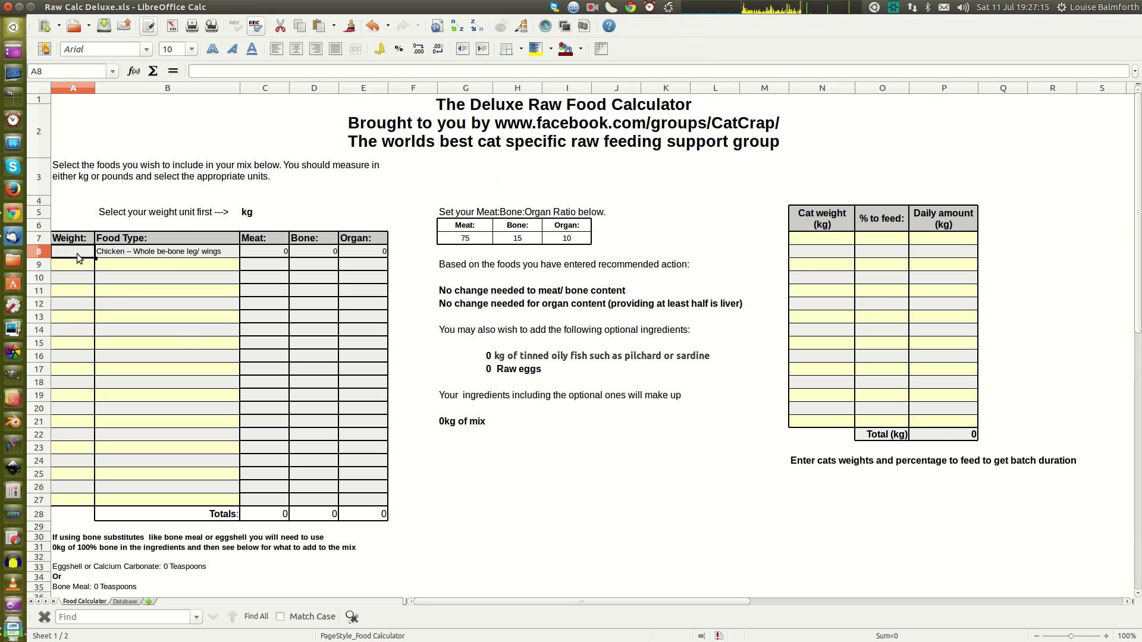
type("1")
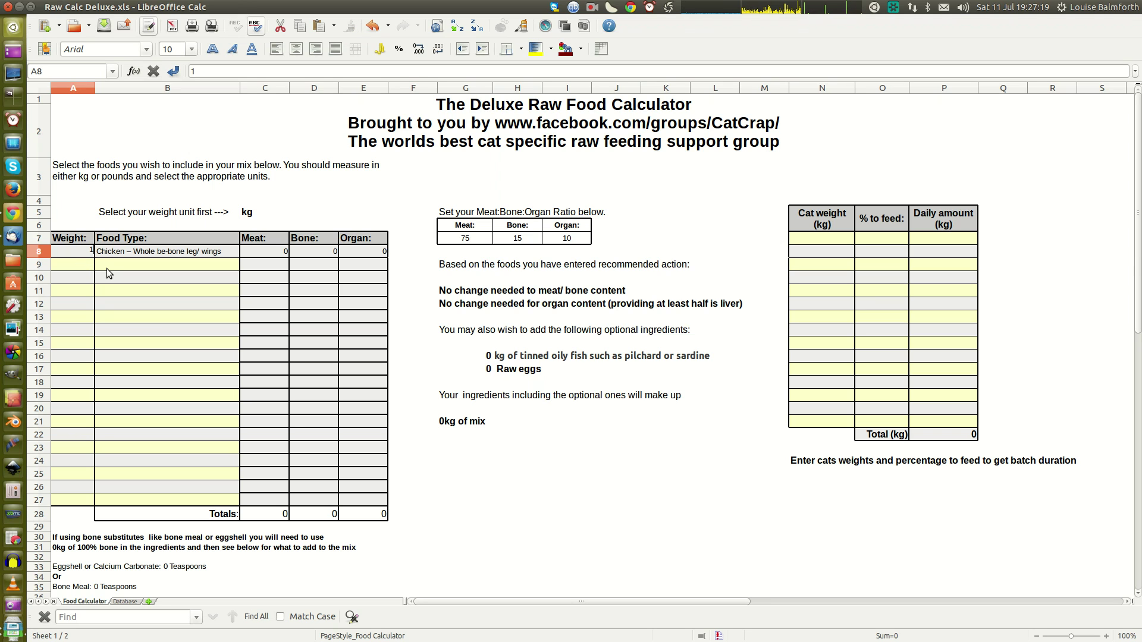
type(".6")
left_click(194, 252)
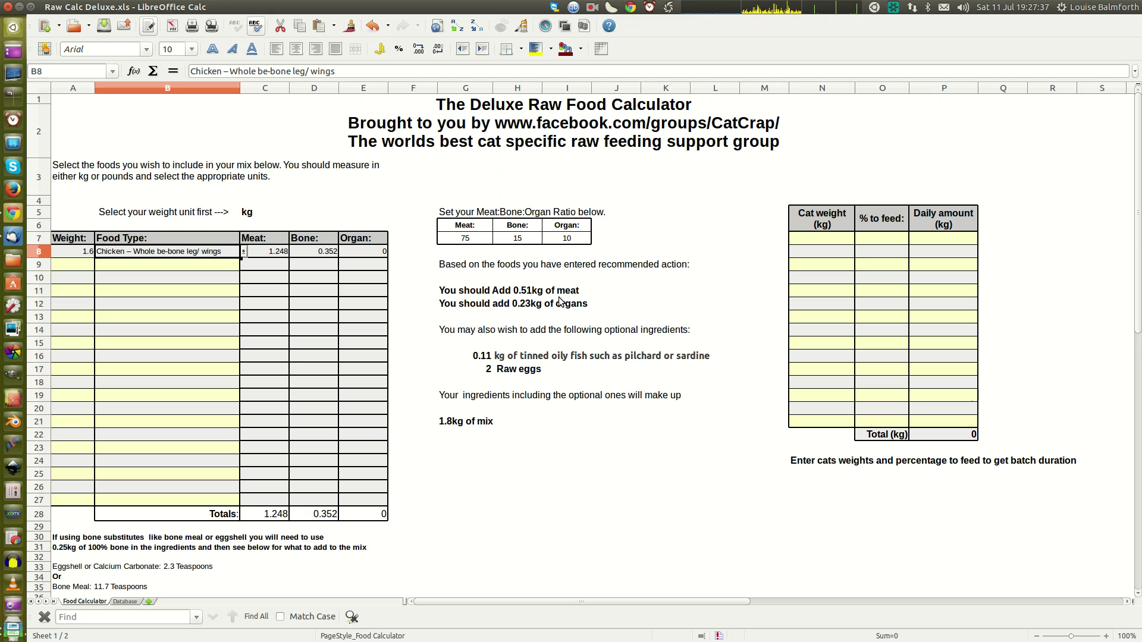
Enter a second ingredient in row 9 with a weight of 0.51 kg and the food type Chicken – Leg quarter
left_click(77, 266)
type(".51")
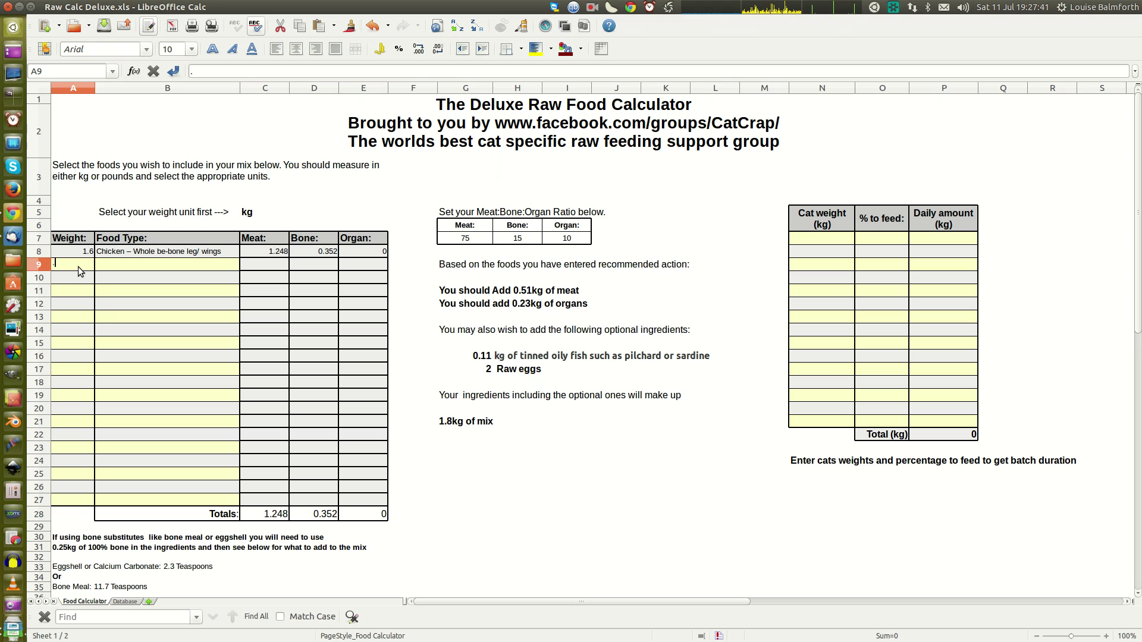
left_click(114, 266)
left_click(243, 266)
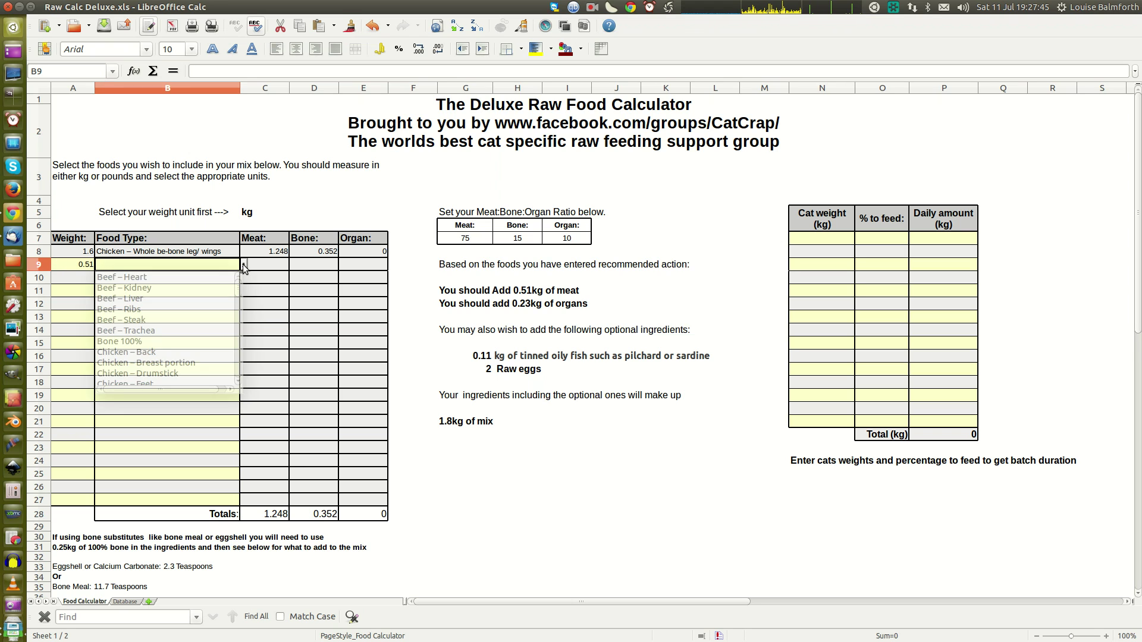
scroll(205, 289, "down", 1)
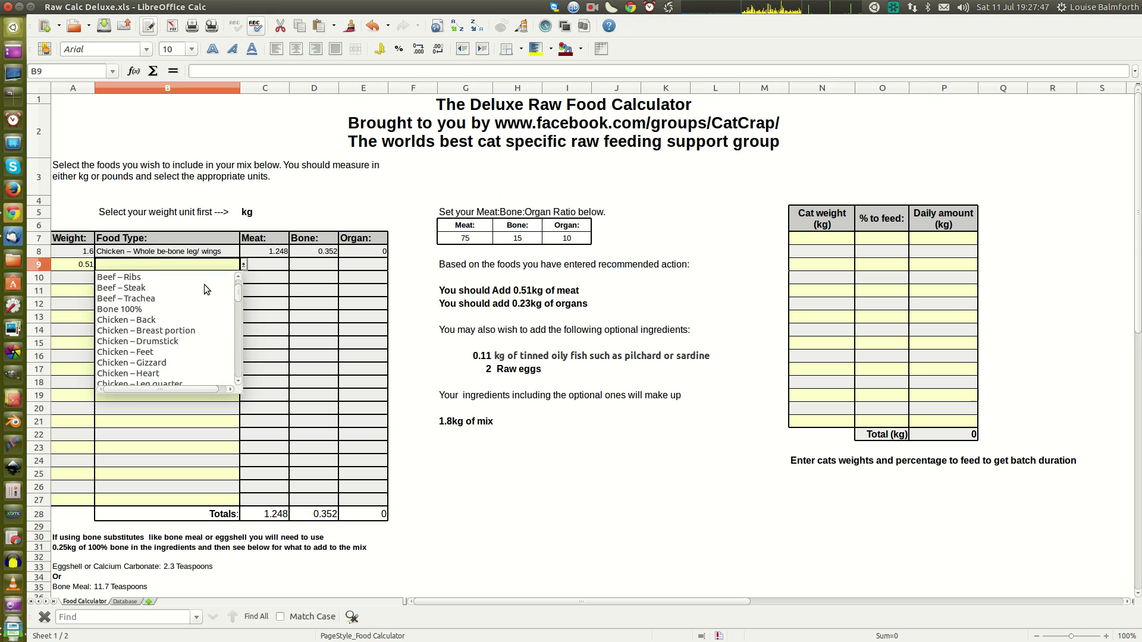
scroll(232, 343, "down", 2)
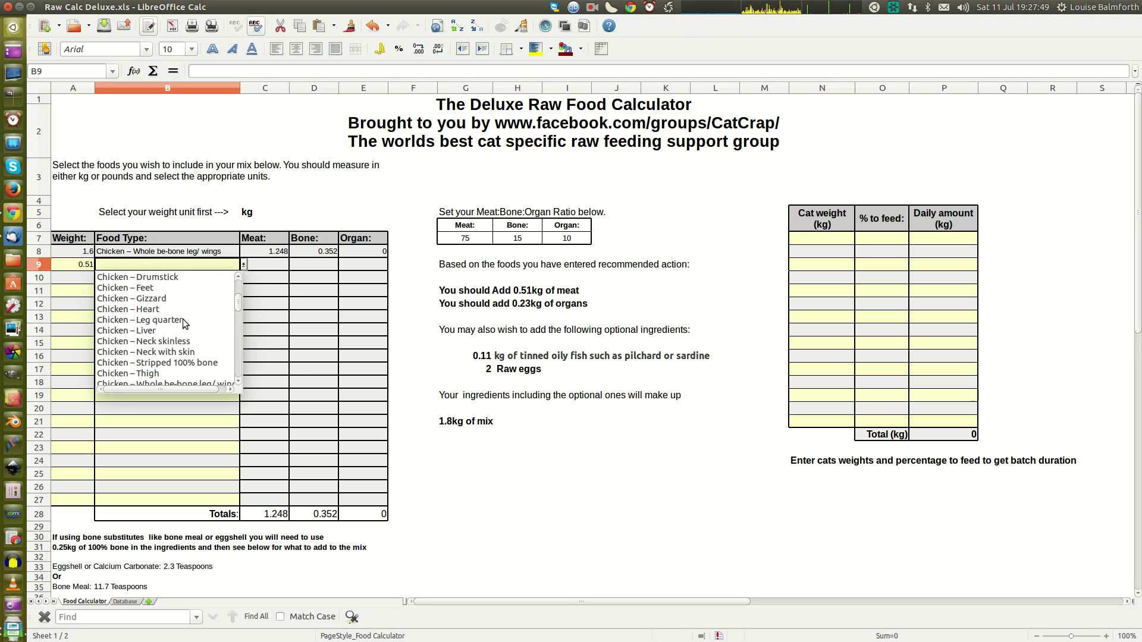
left_click(143, 319)
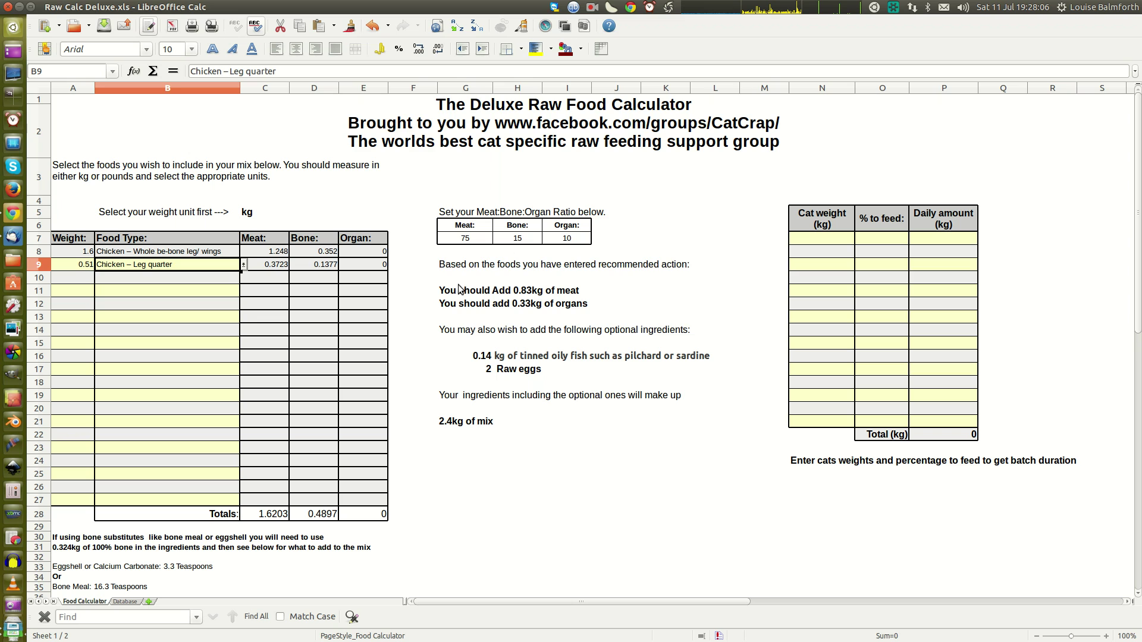
Change the food type in row 9 to Beef – Steak
left_click(244, 264)
scroll(196, 305, "up", 5)
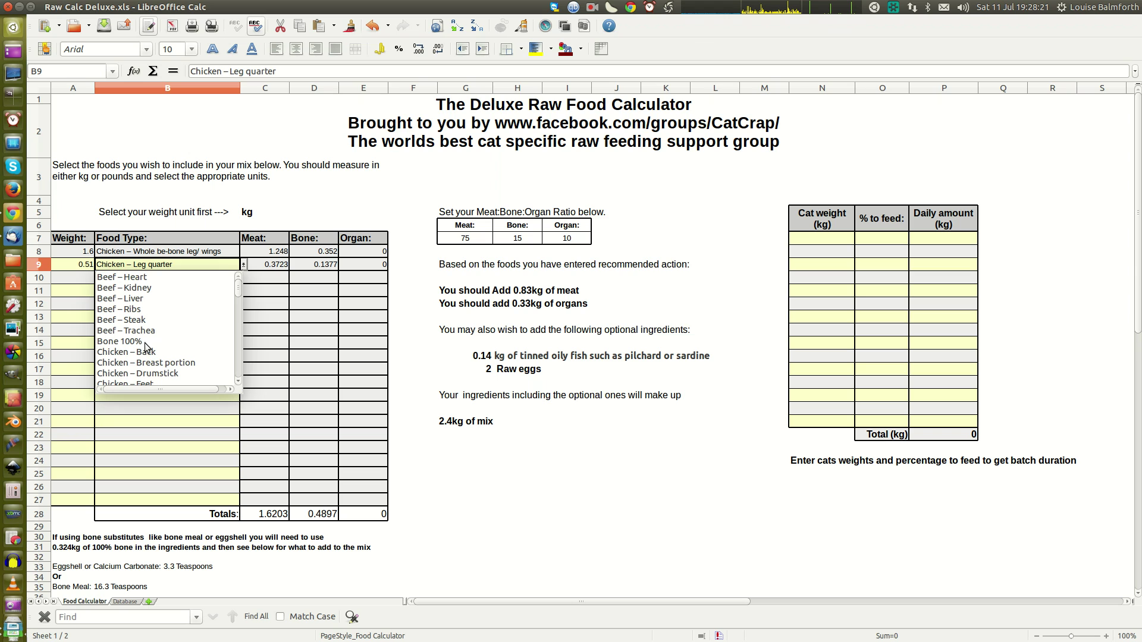
scroll(155, 333, "down", 7)
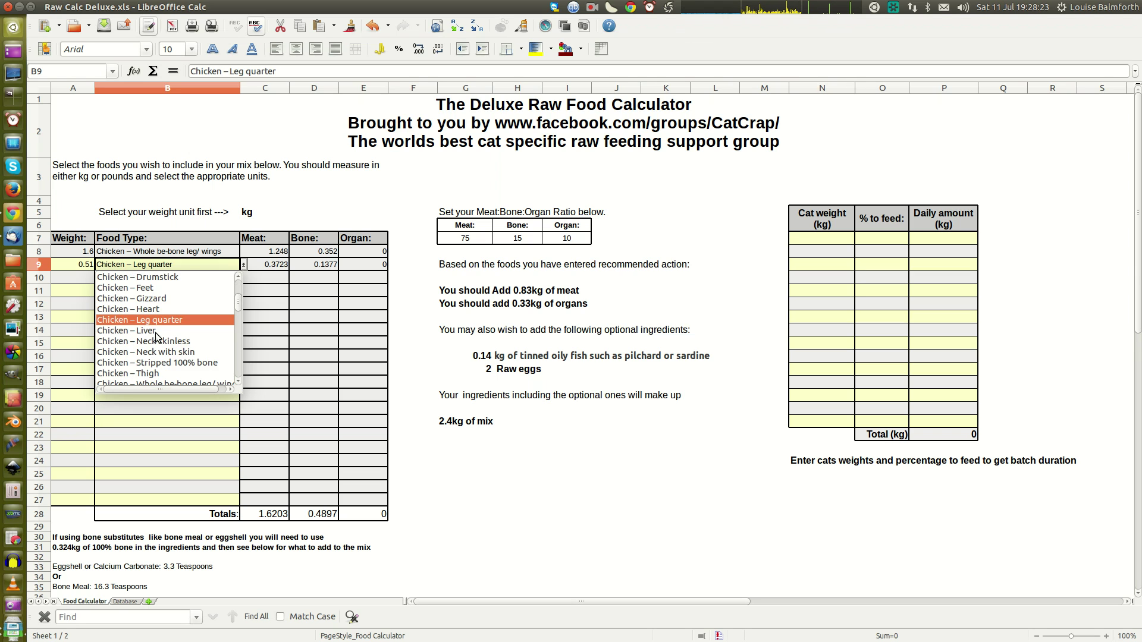
scroll(155, 333, "down", 3)
scroll(155, 333, "up", 8)
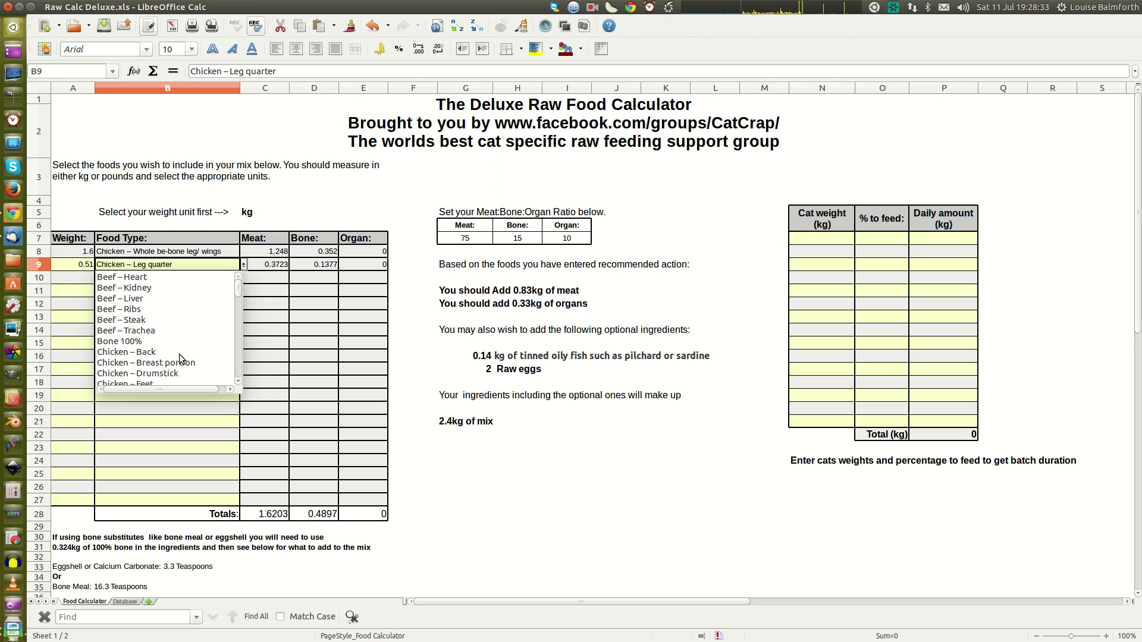
left_click(156, 322)
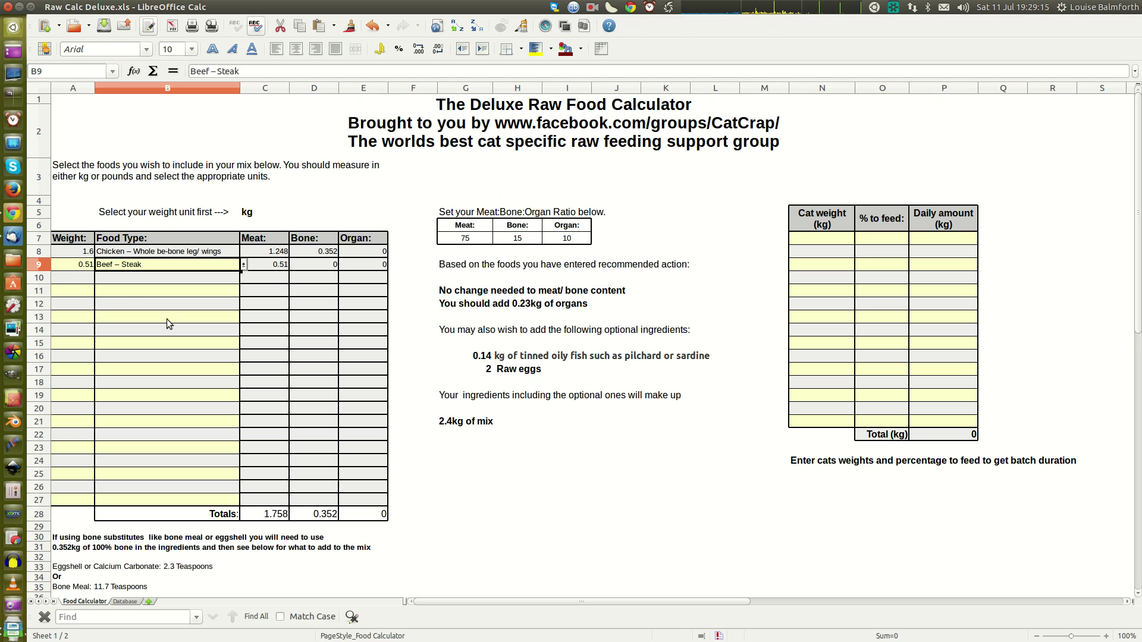
Check the Beef – Liver and Beef – Kidney entries on the Database sheet, and return to the Food Calculator sheet
left_click(71, 279)
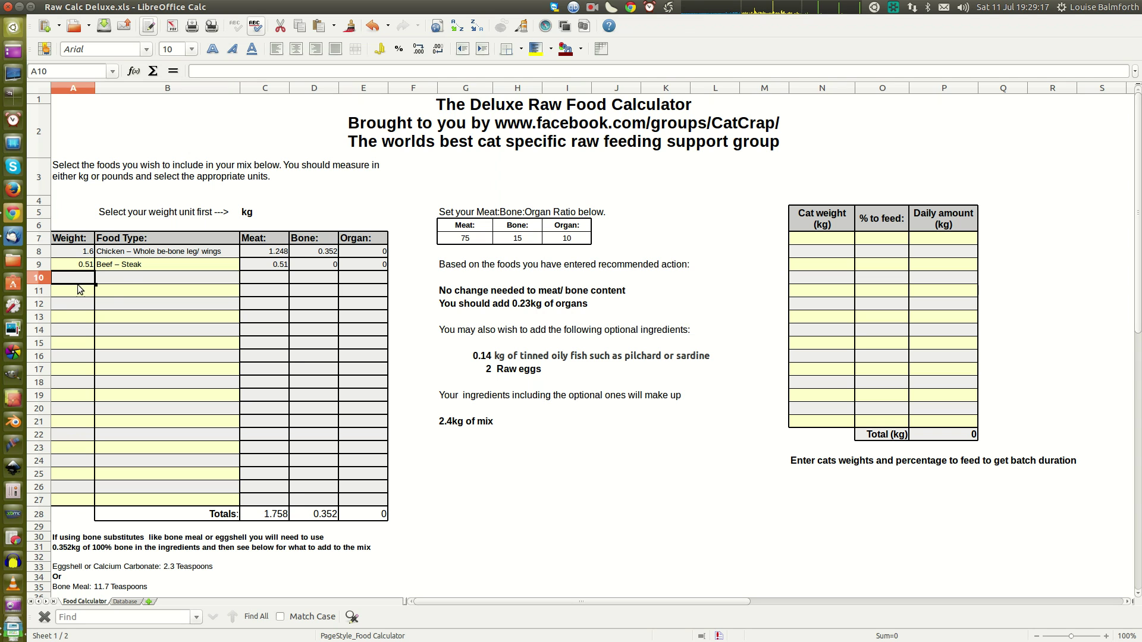
left_click(126, 602)
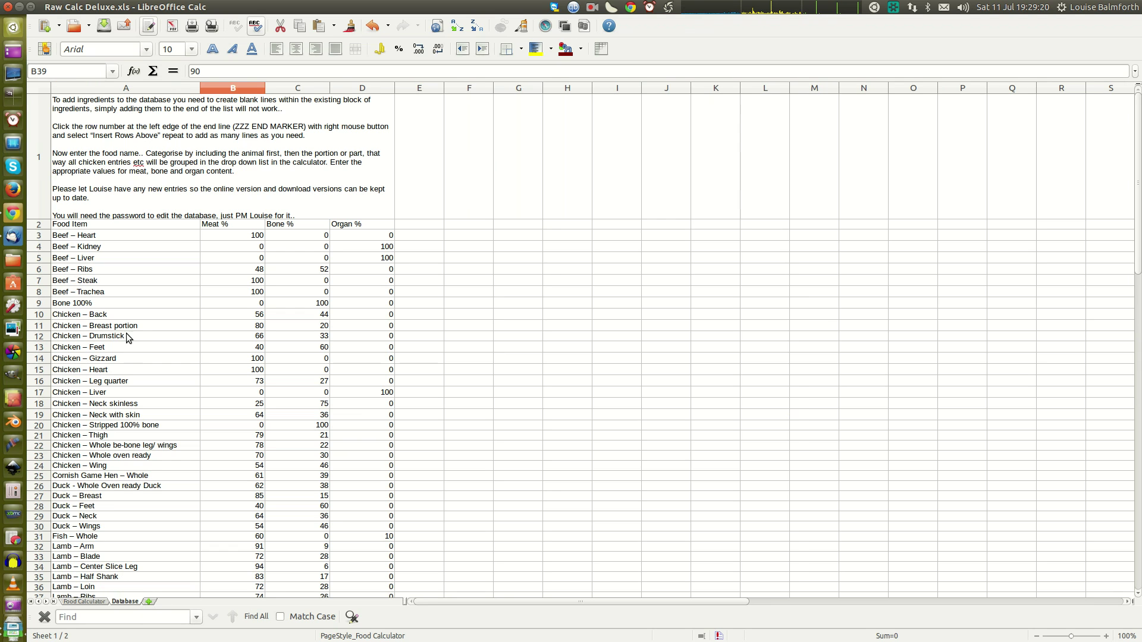
left_click(68, 258)
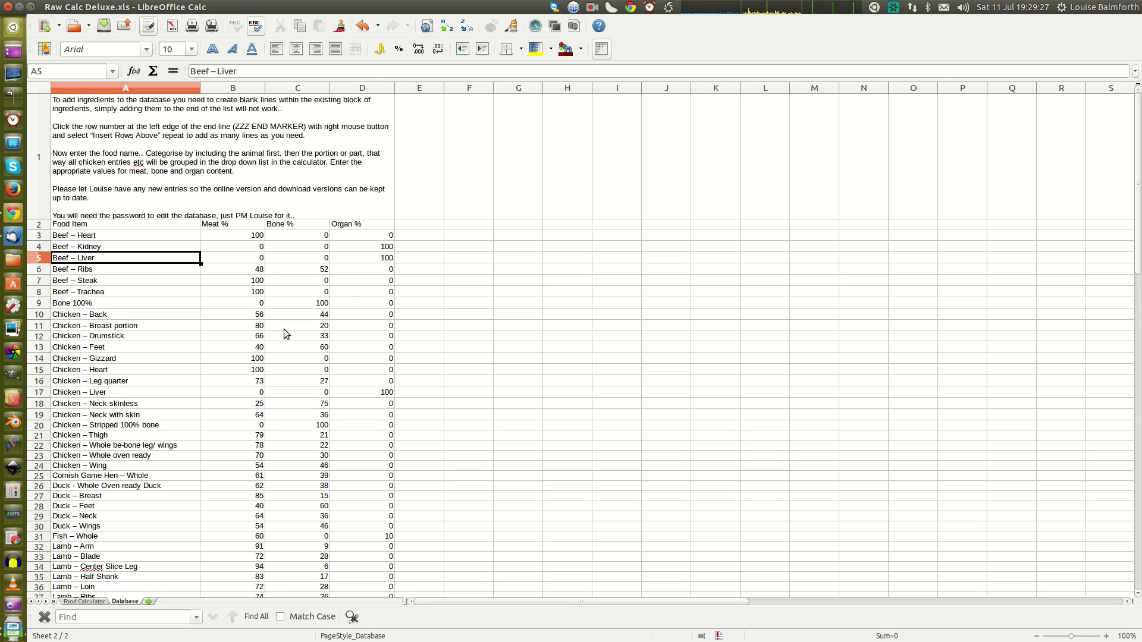
left_click(90, 249)
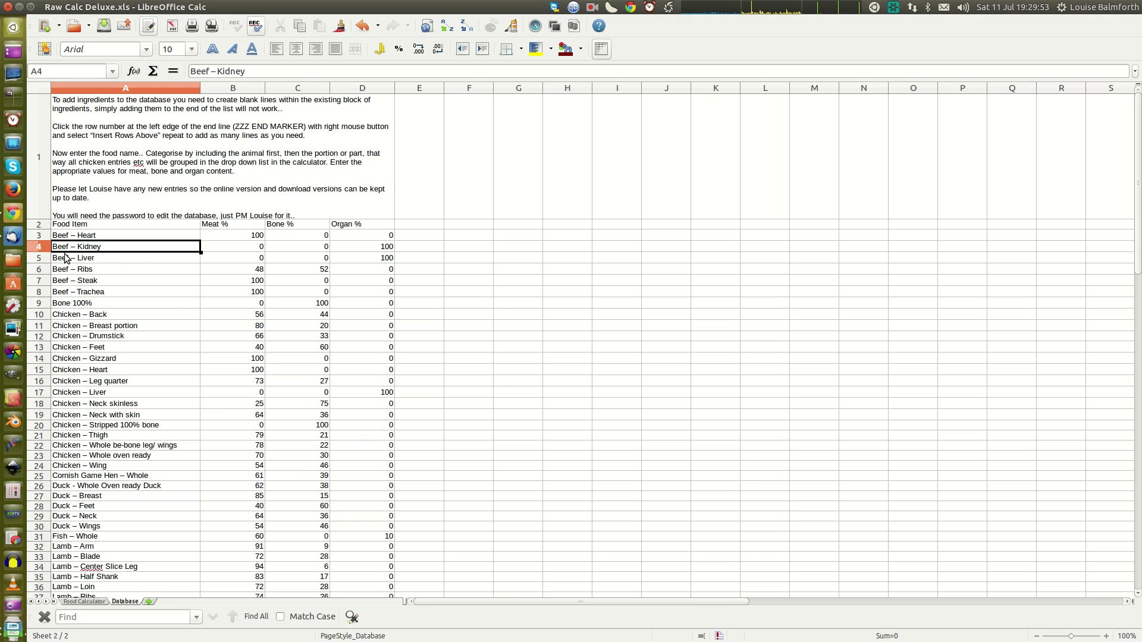
left_click(90, 601)
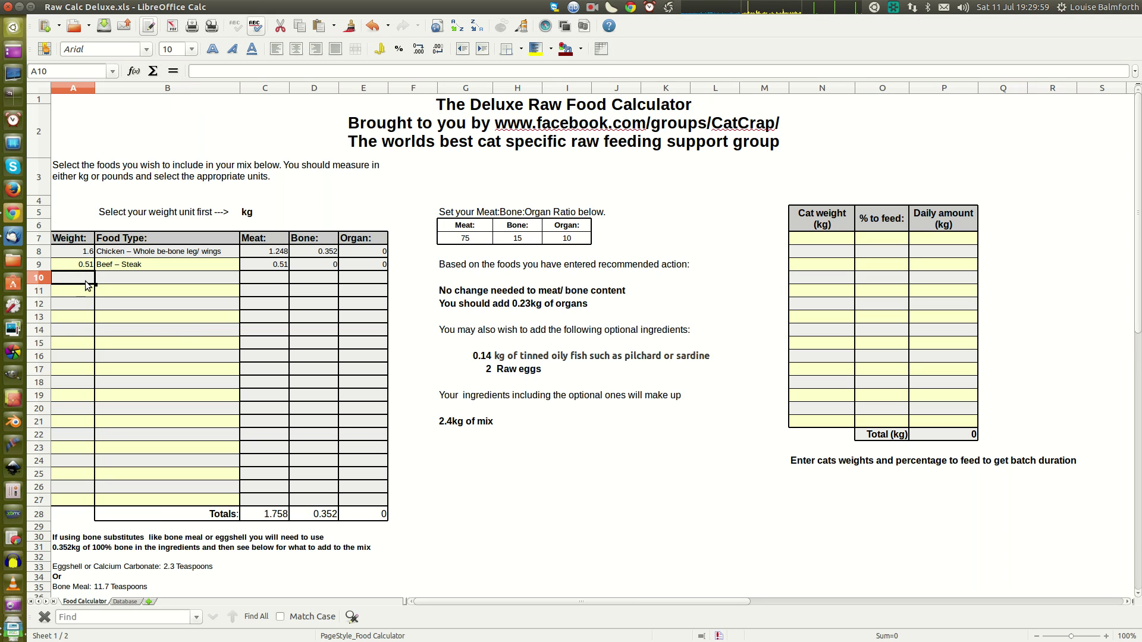
Enter a third ingredient in row 10 with a weight of 0.23 kg and the food type Chicken – Liver
type(".23")
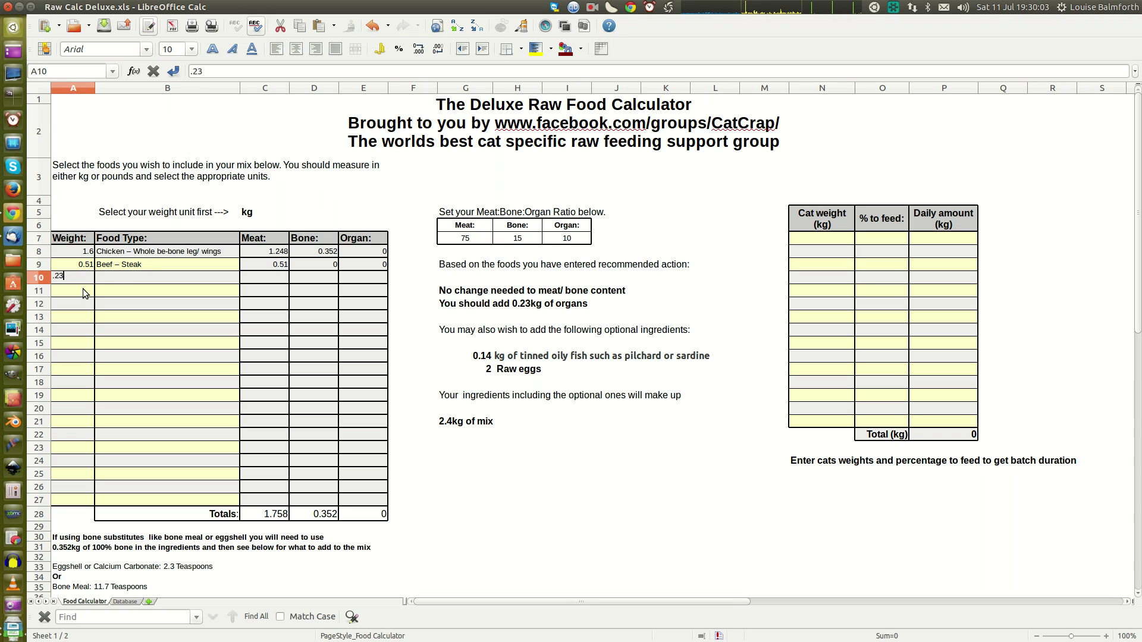
left_click(124, 273)
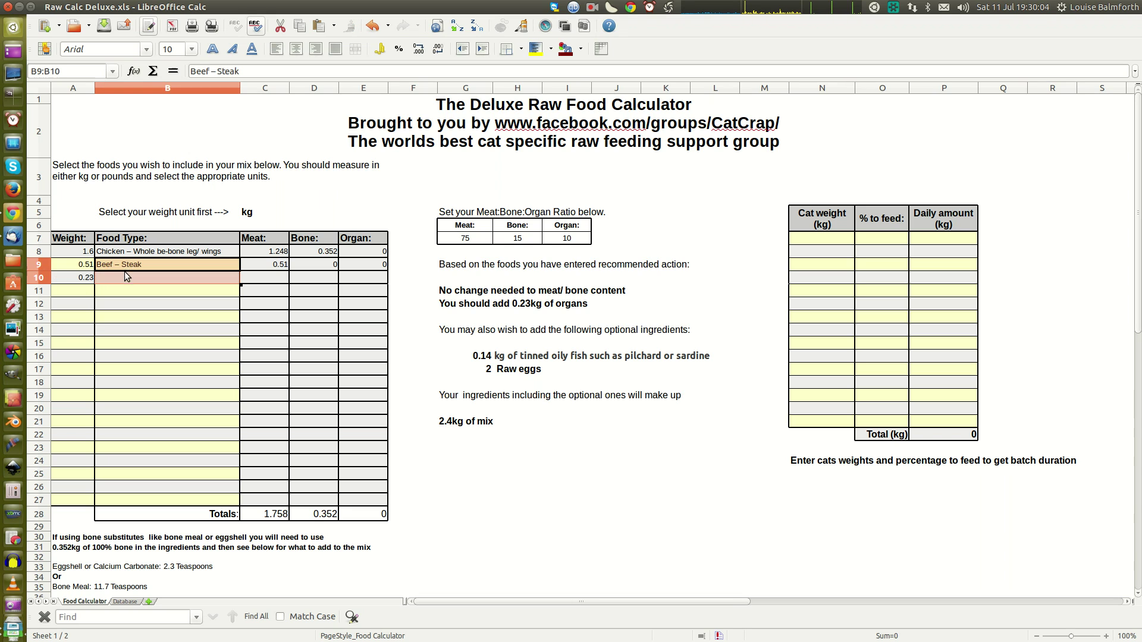
left_click(241, 279)
scroll(152, 331, "down", 3)
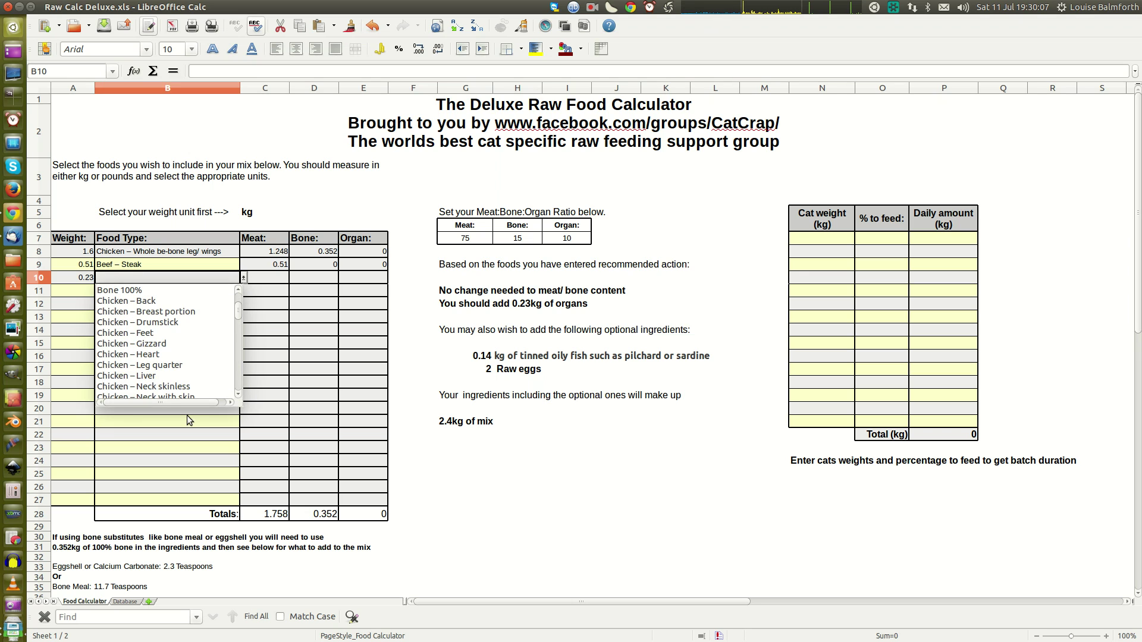
left_click(149, 375)
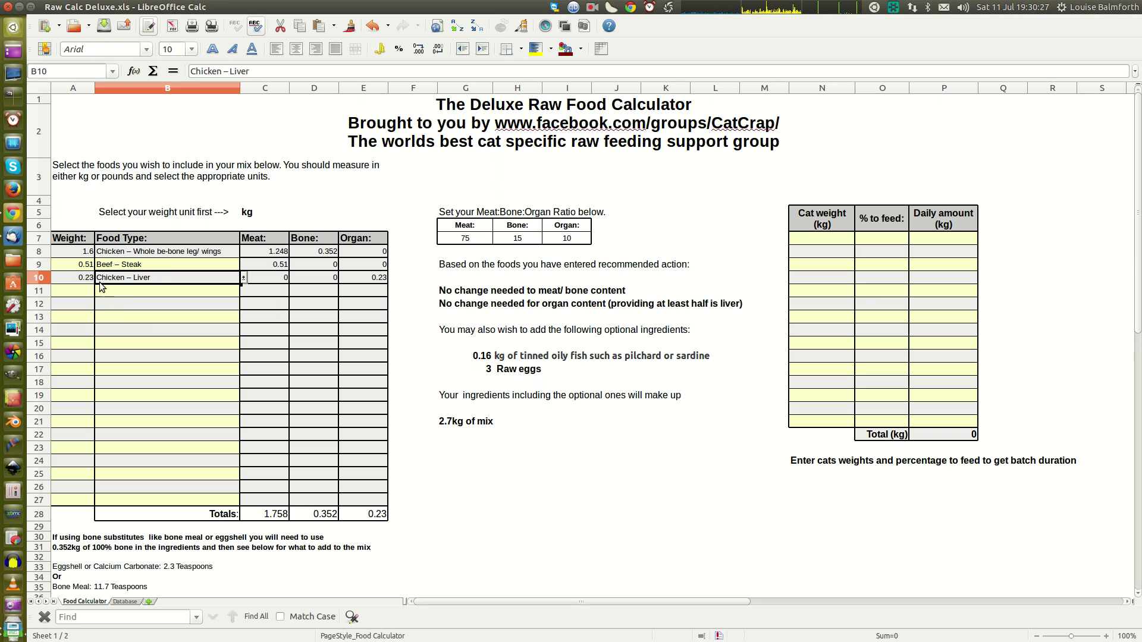
Change the food type in row 10 to Beef – Kidney
left_click(243, 278)
scroll(201, 337, "up", 5)
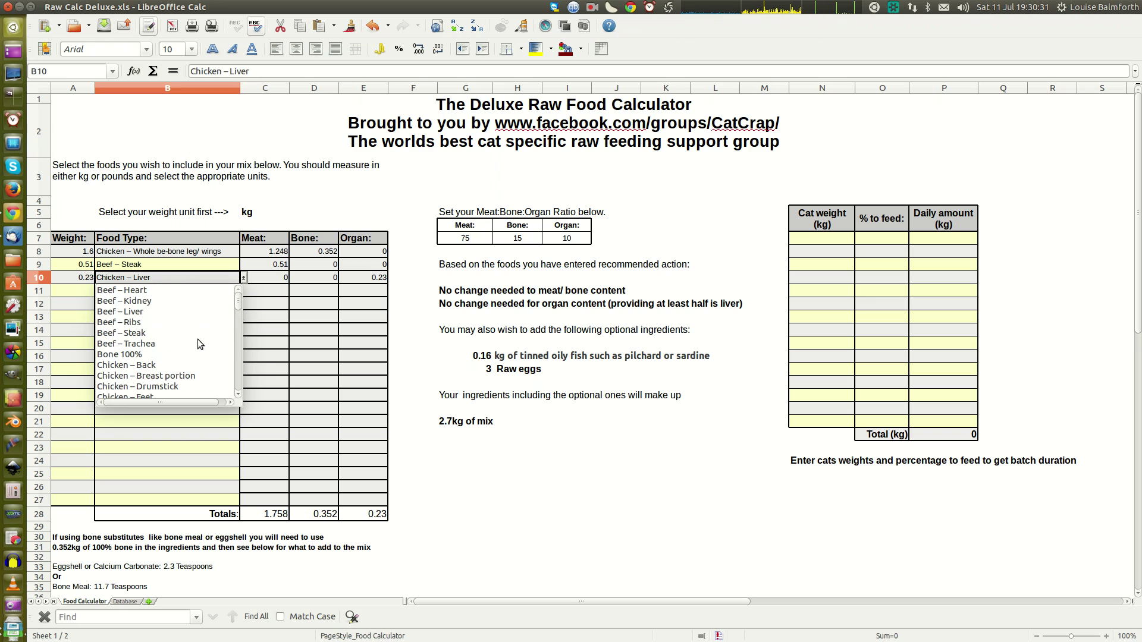
left_click(155, 300)
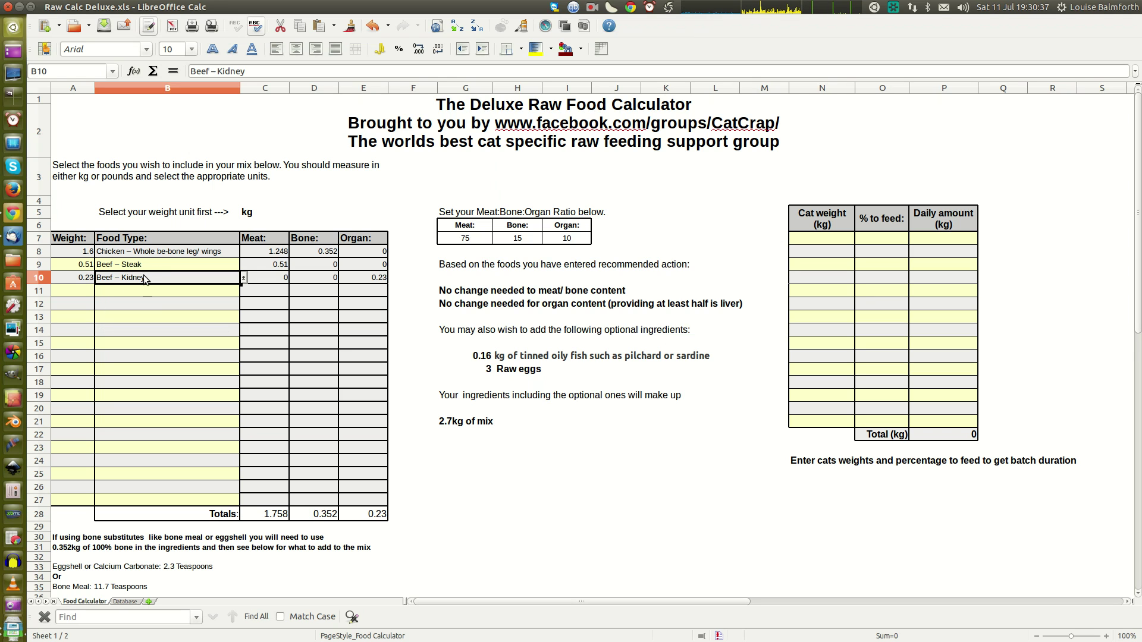
Set the food type in row 10 back to Chicken – Liver
left_click(242, 278)
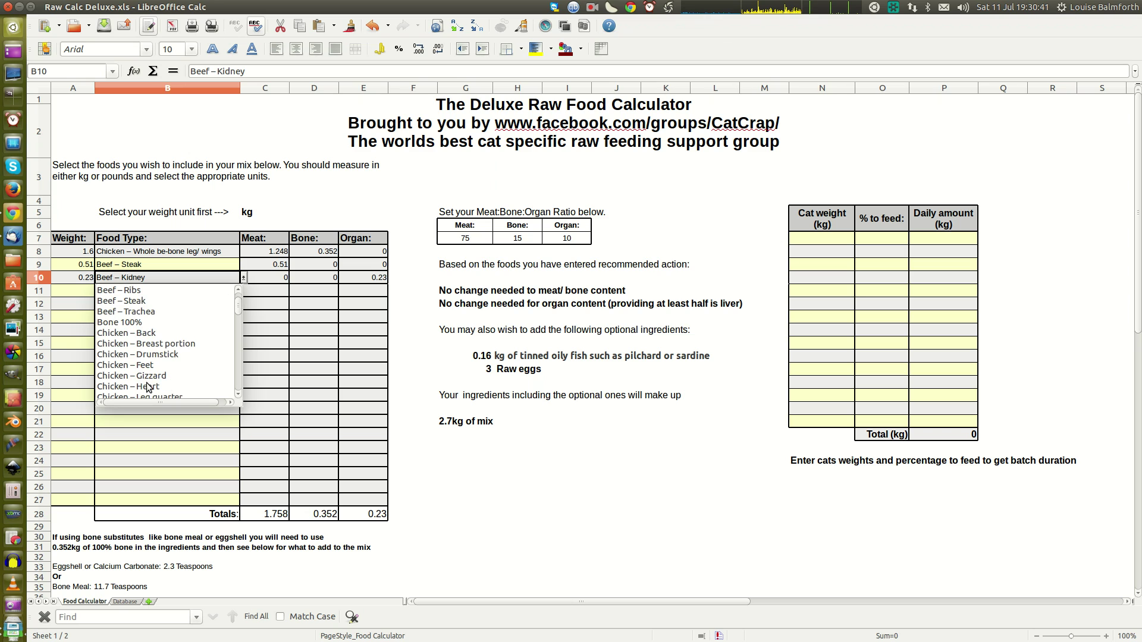
scroll(160, 386, "down", 2)
left_click(147, 377)
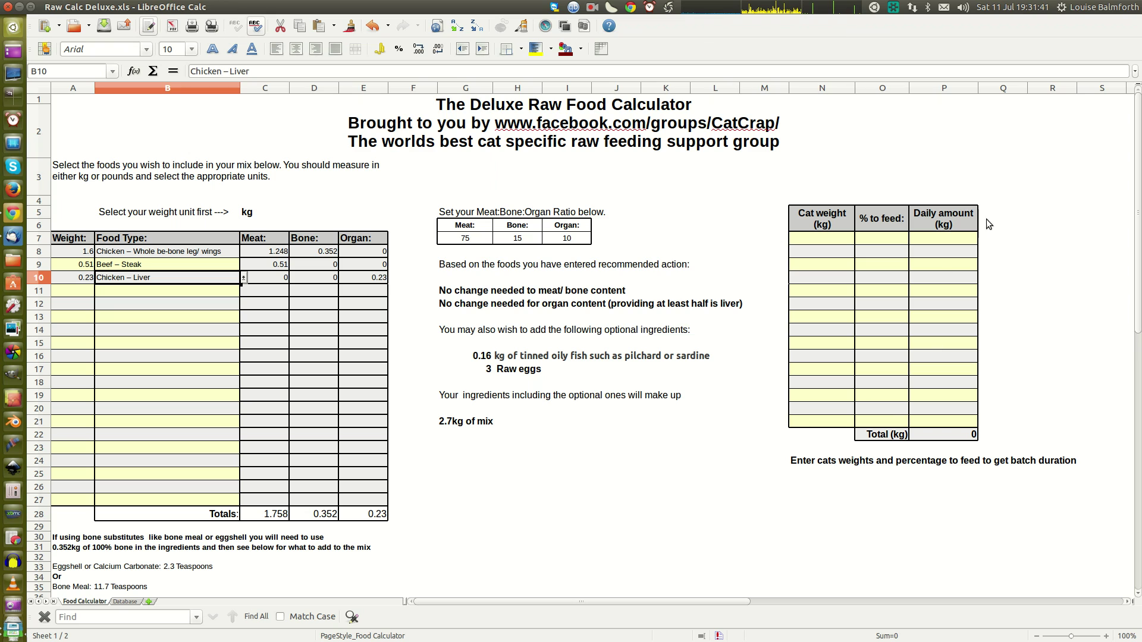
Enter cat weights of 6 kg and 4 kg in the first two rows of the feeding table
left_click(830, 237)
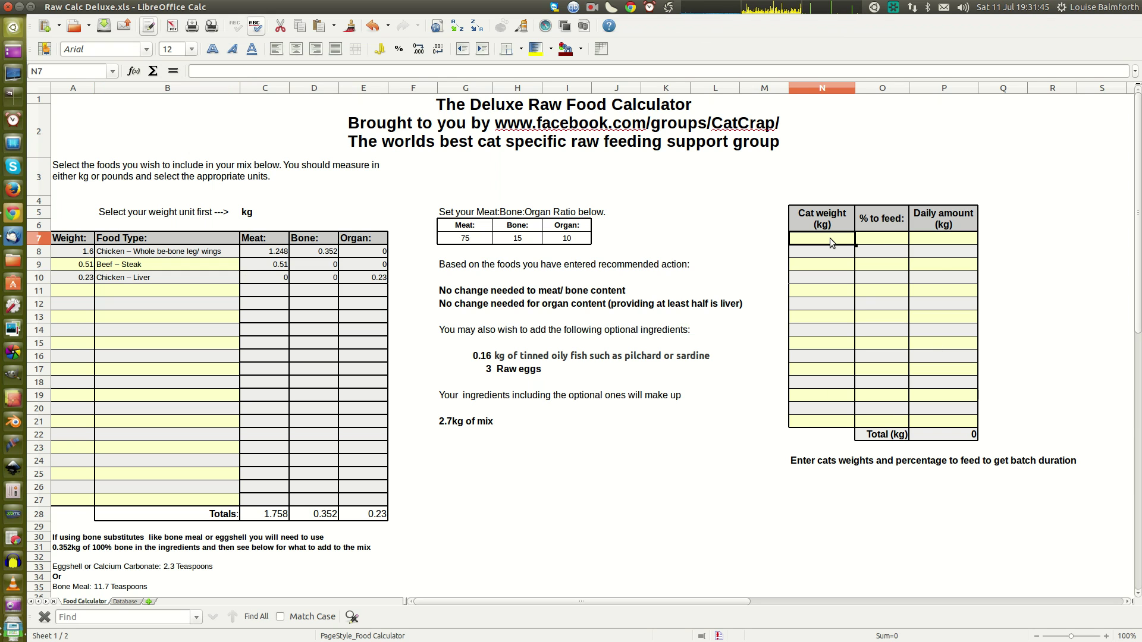
type("6")
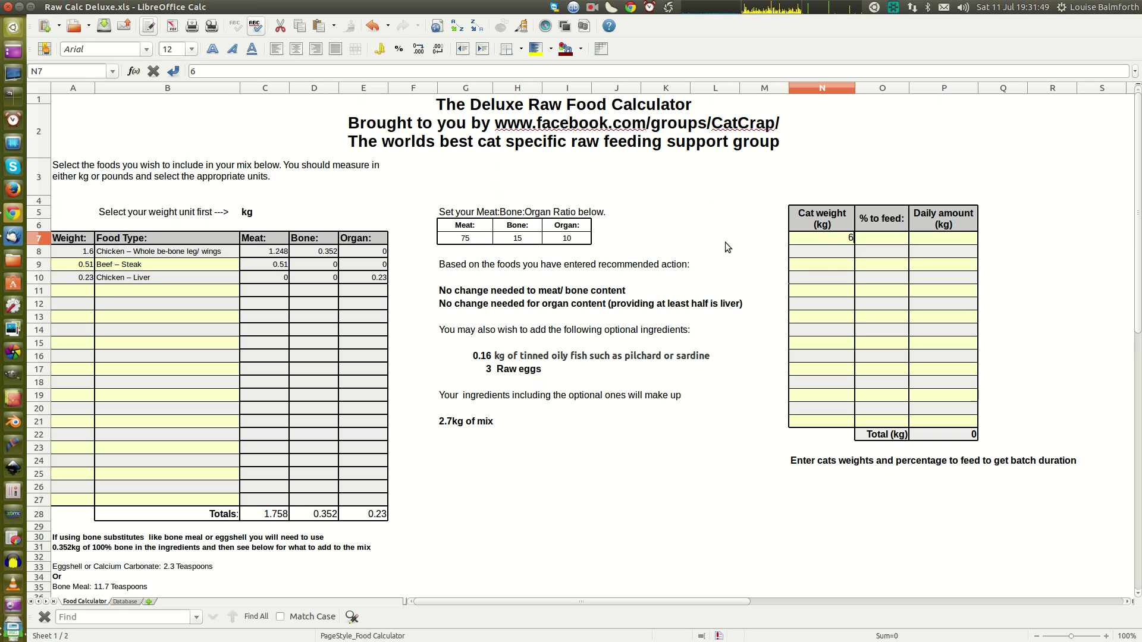
left_click(826, 255)
type("4")
Set the percentage to feed to 5 for the 6 kg cat and 2 for the 4 kg cat
left_click(890, 240)
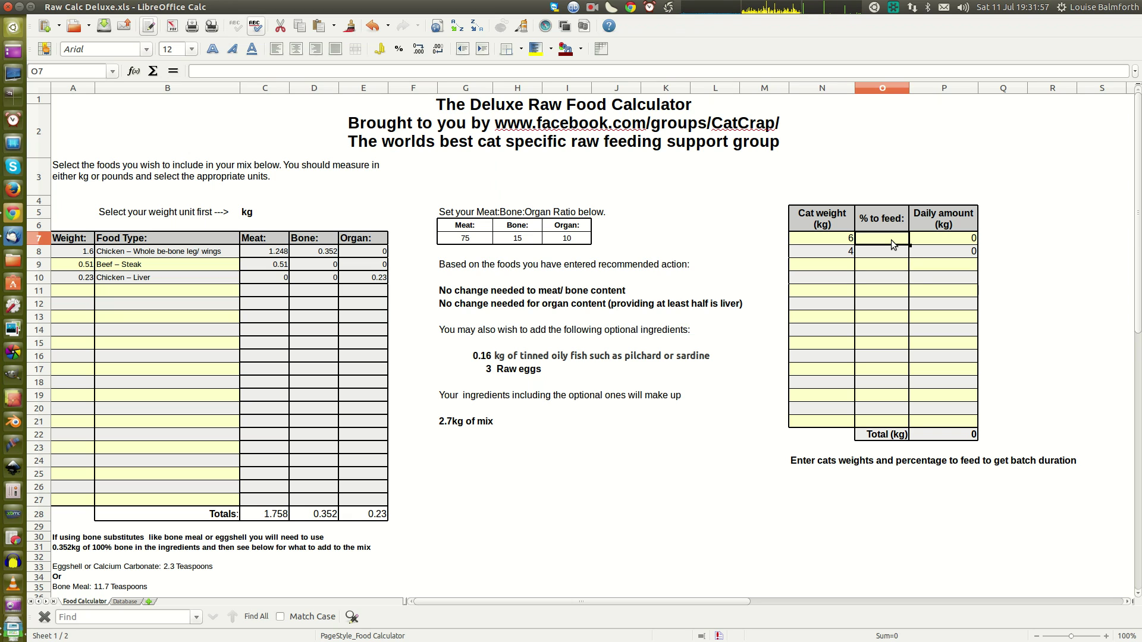
type("5")
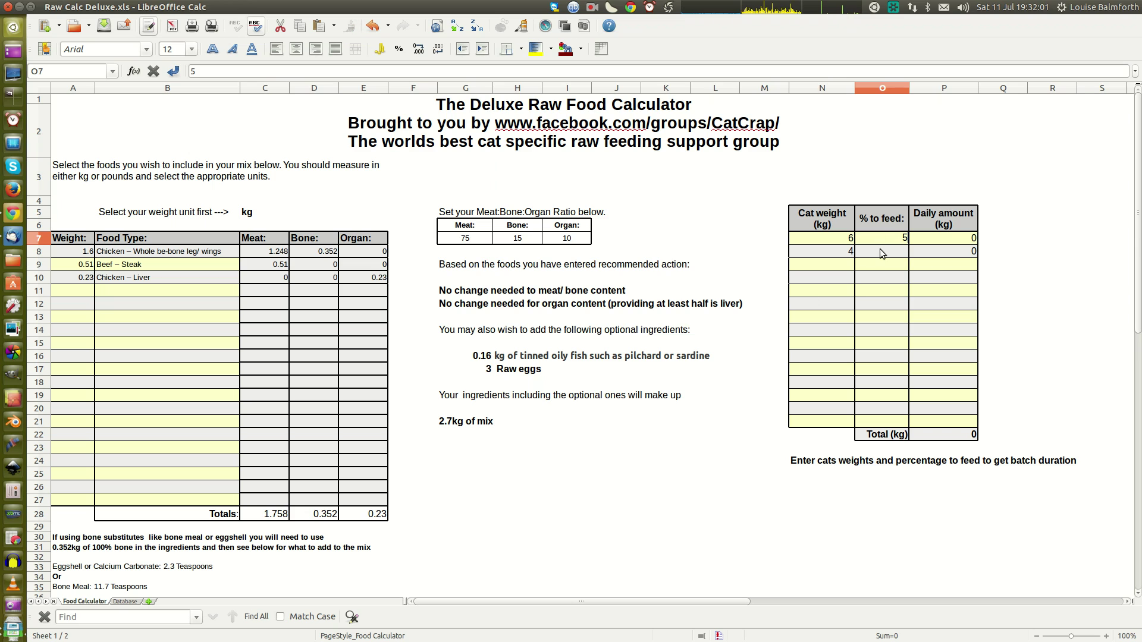
left_click(879, 248)
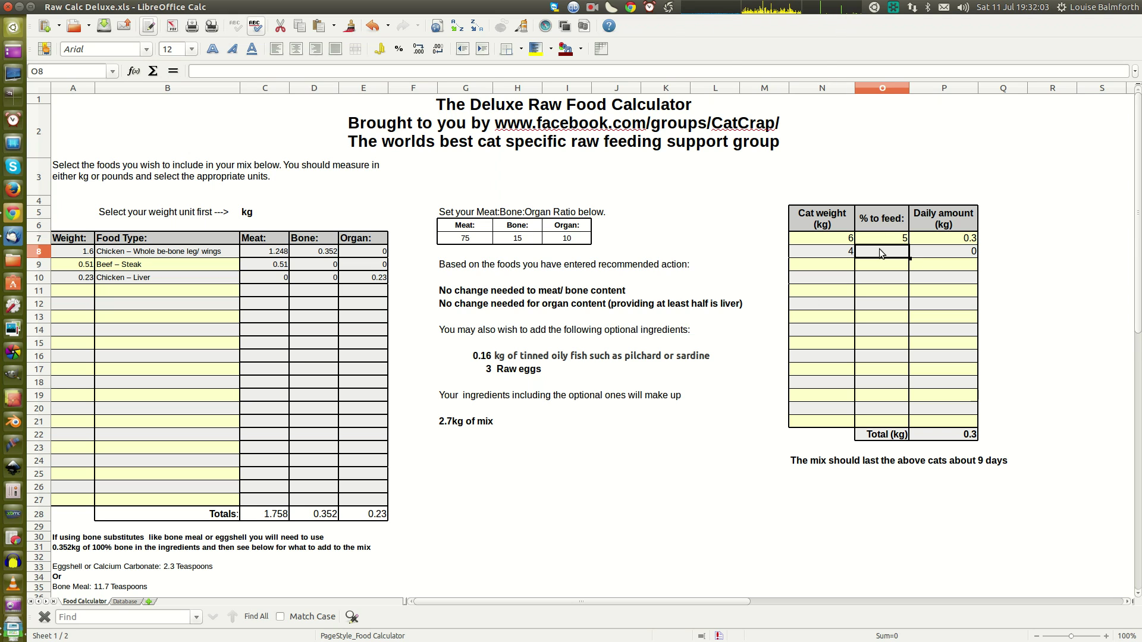
type("2")
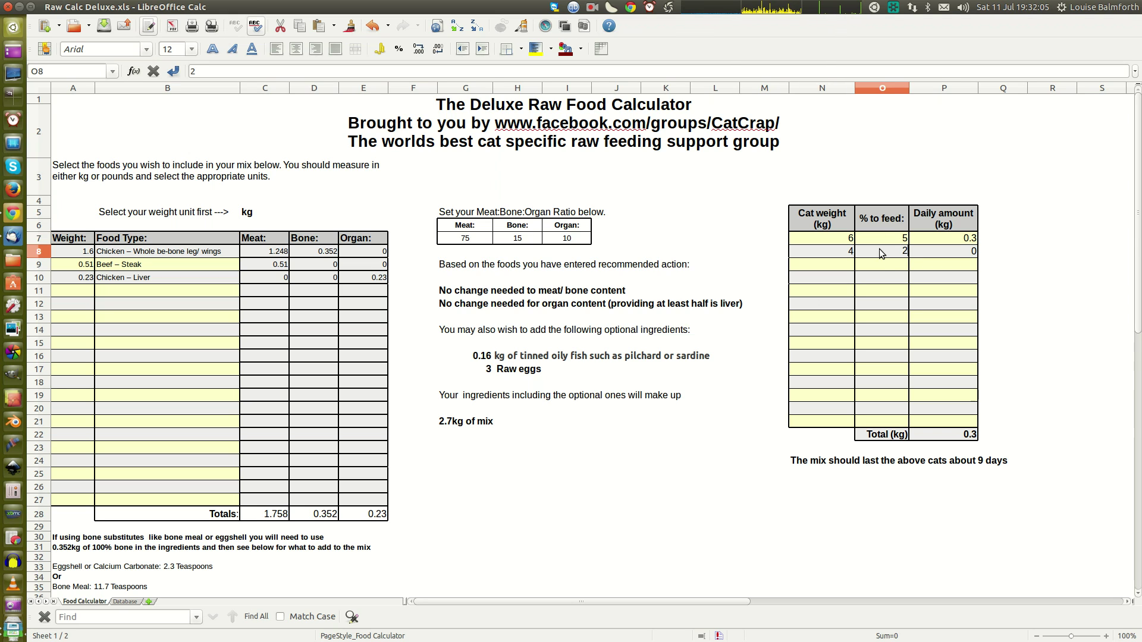
left_click(883, 267)
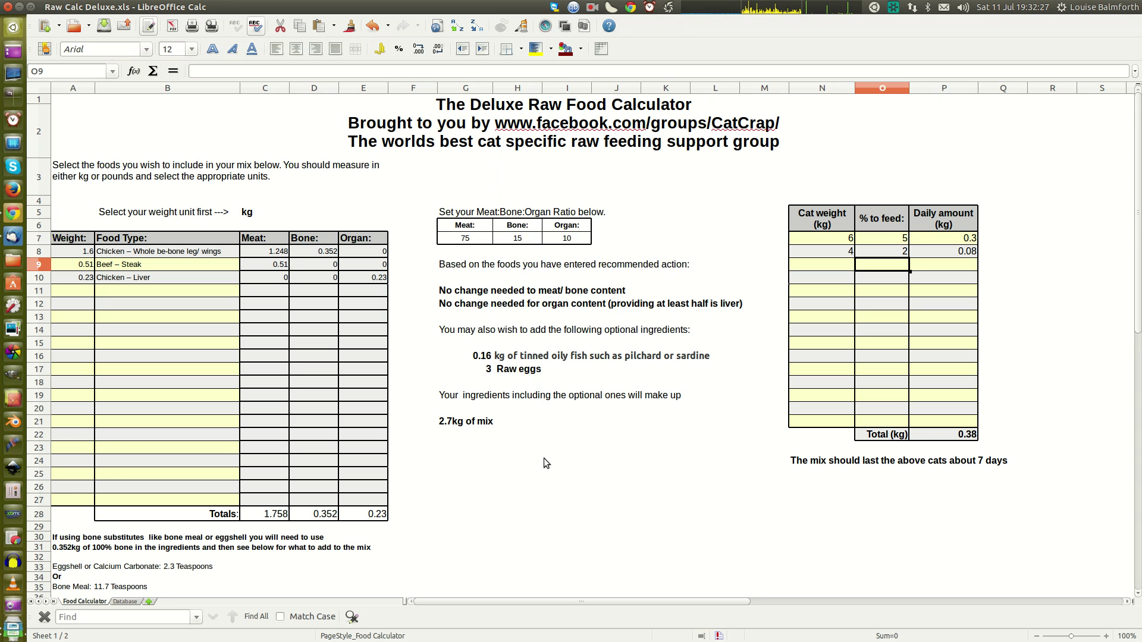
Clear the weights and food types of all three ingredients in A8:B10
scroll(543, 458, "down", 1)
scroll(543, 458, "up", 1)
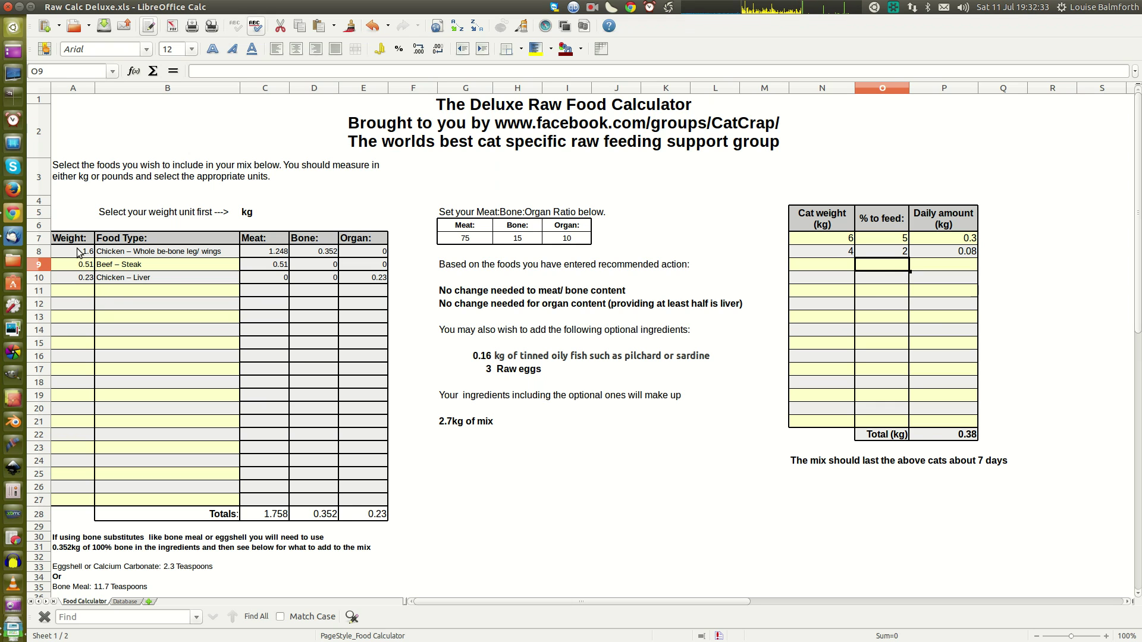
left_click_drag(80, 251, 177, 274)
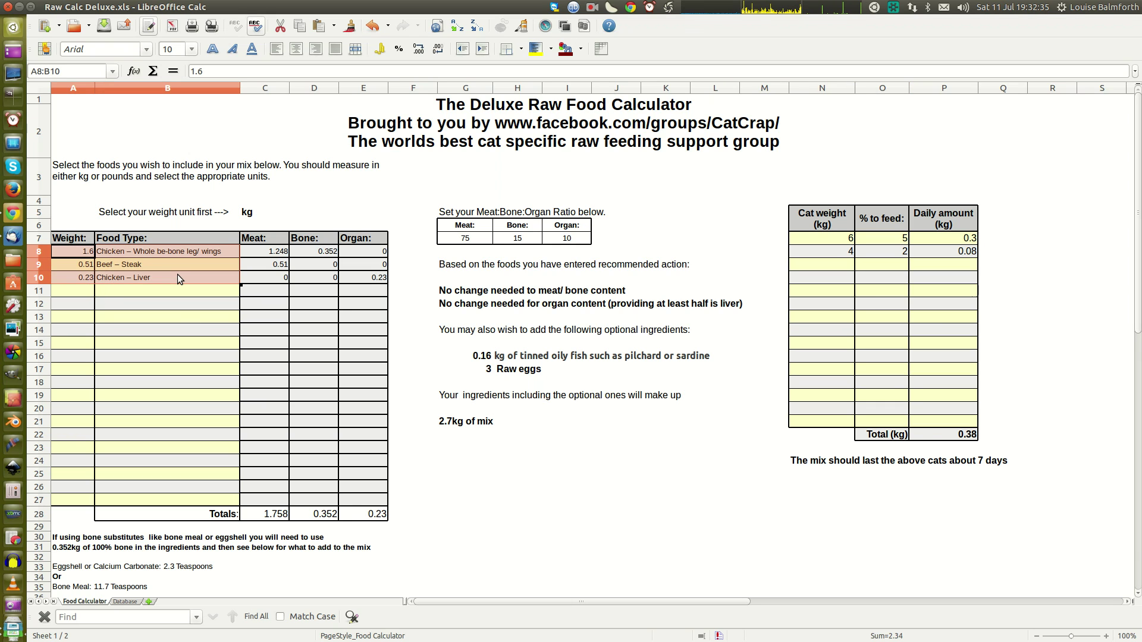
key("Delete")
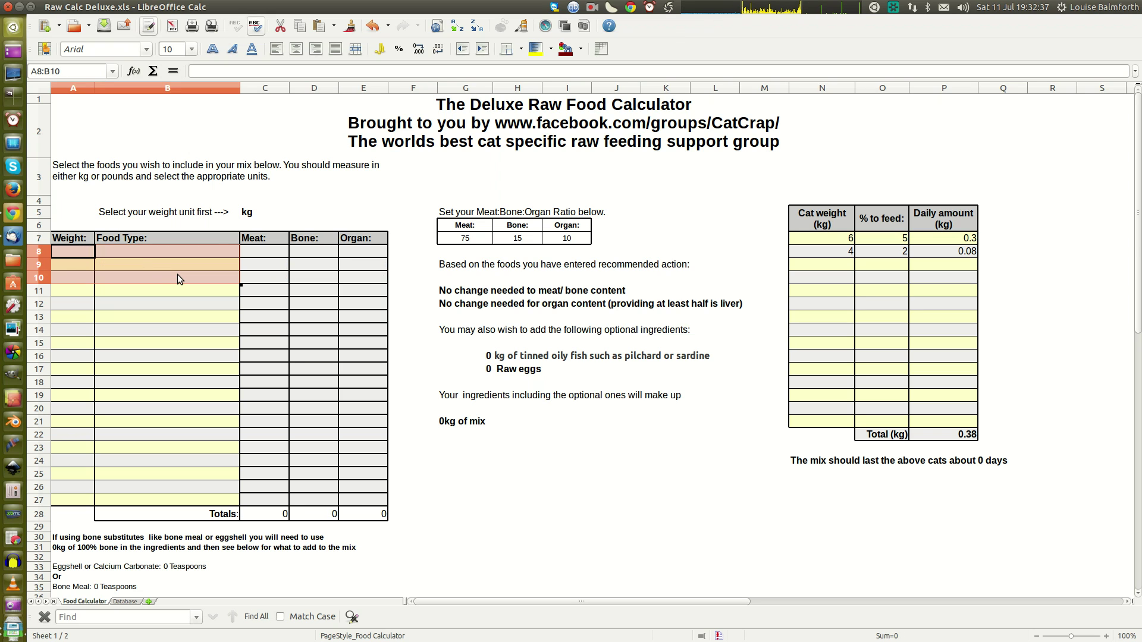
left_click(185, 332)
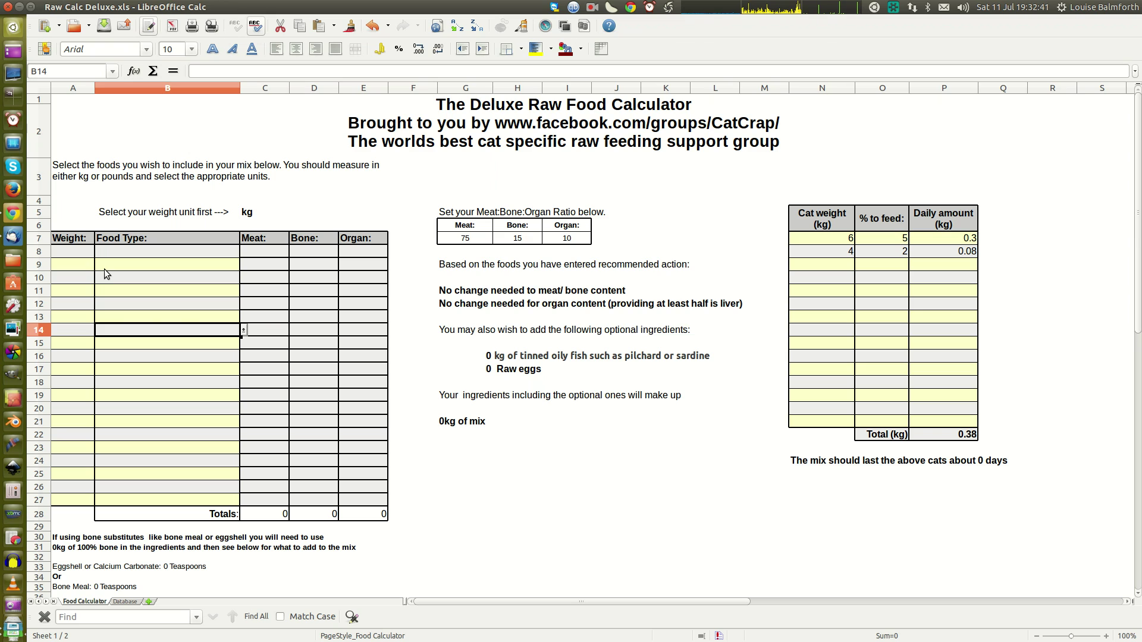
Add a first ingredient of 0.3 kg with the food type Bone 100% in row 8
left_click(80, 253)
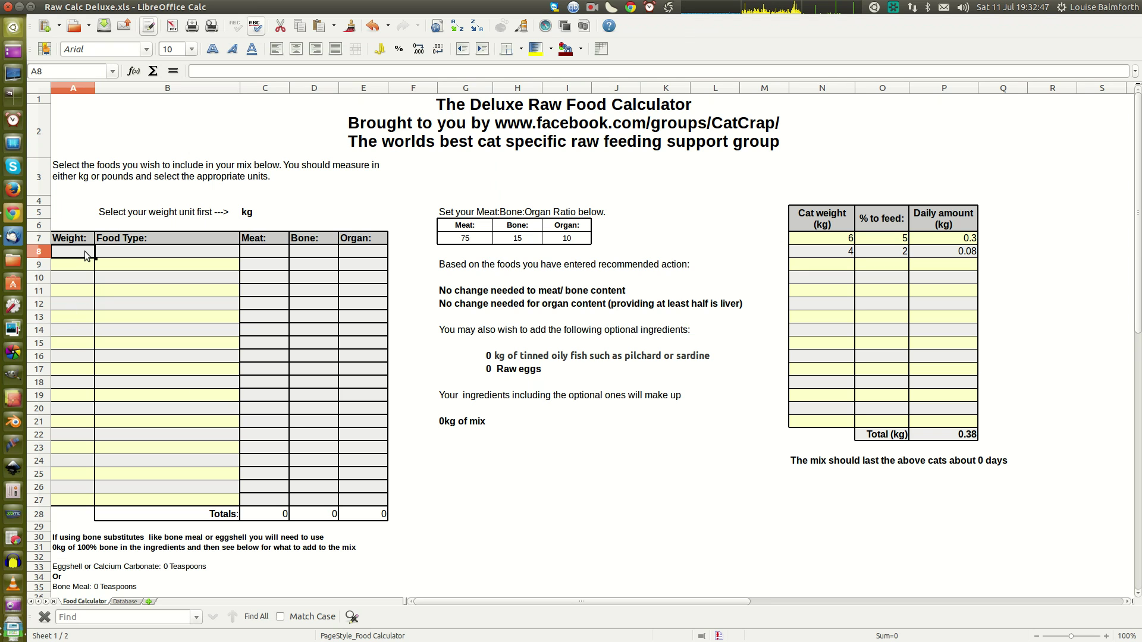
type(".3")
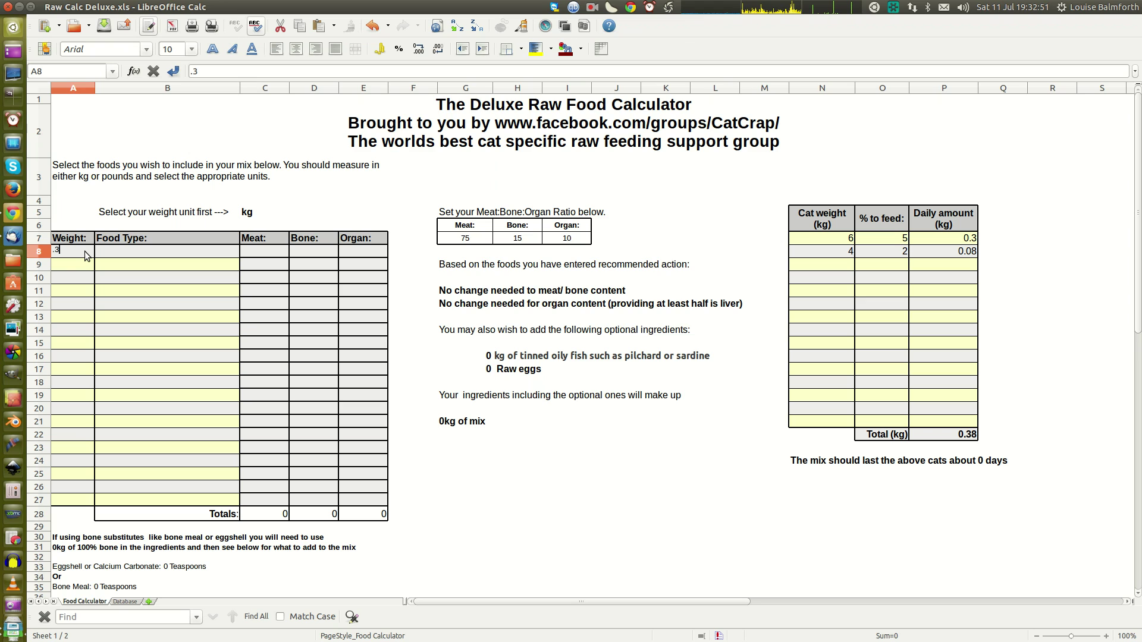
key("Tab")
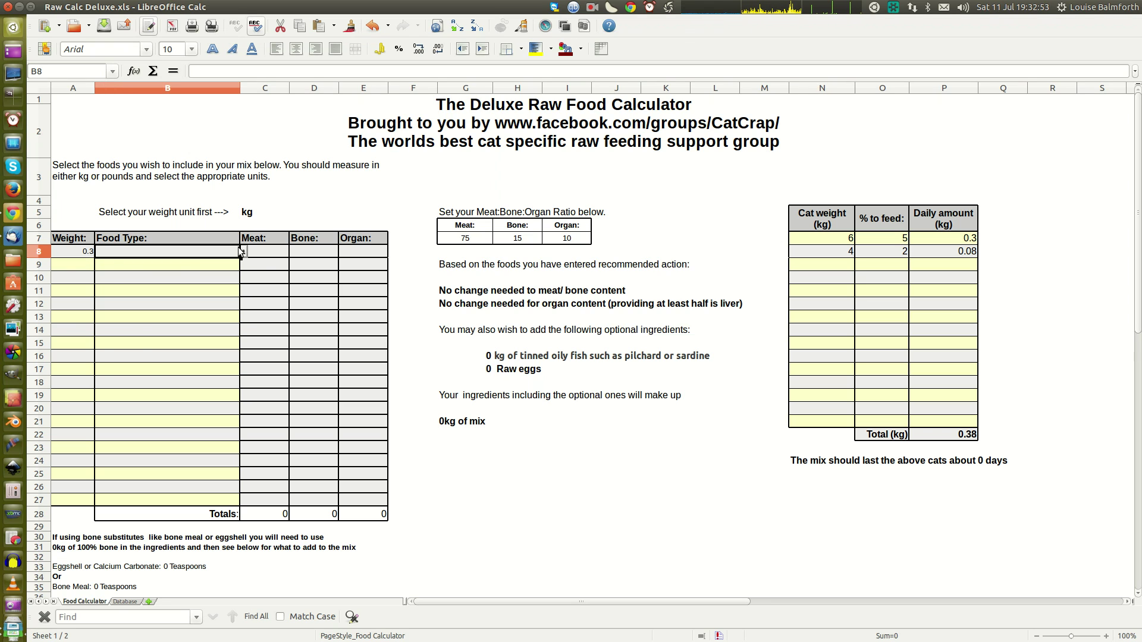
left_click(243, 252)
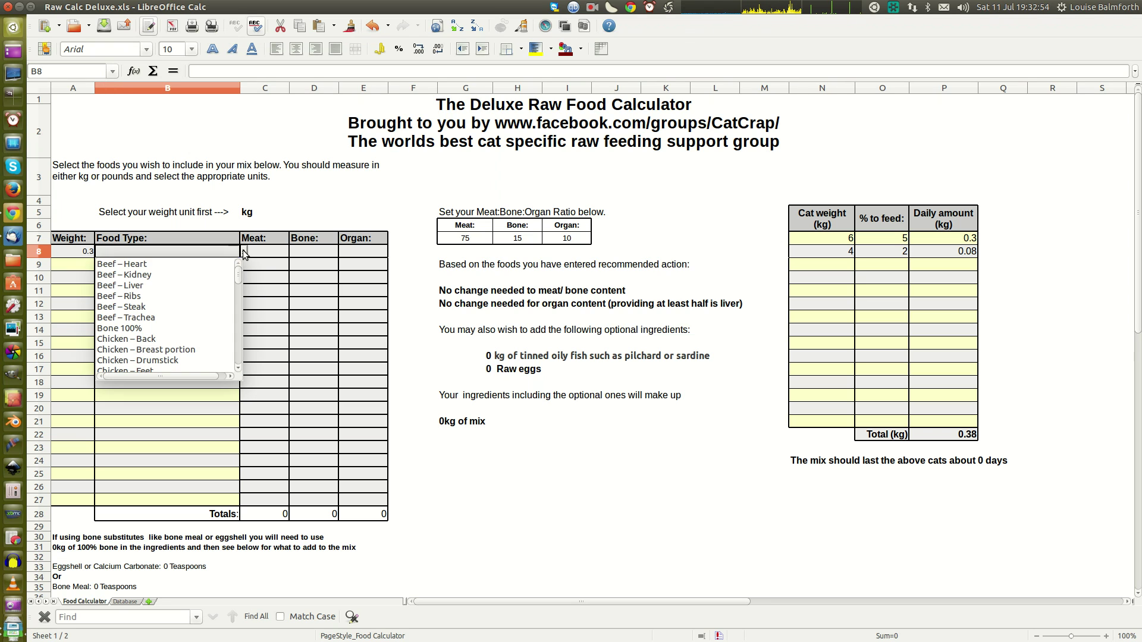
left_click(119, 328)
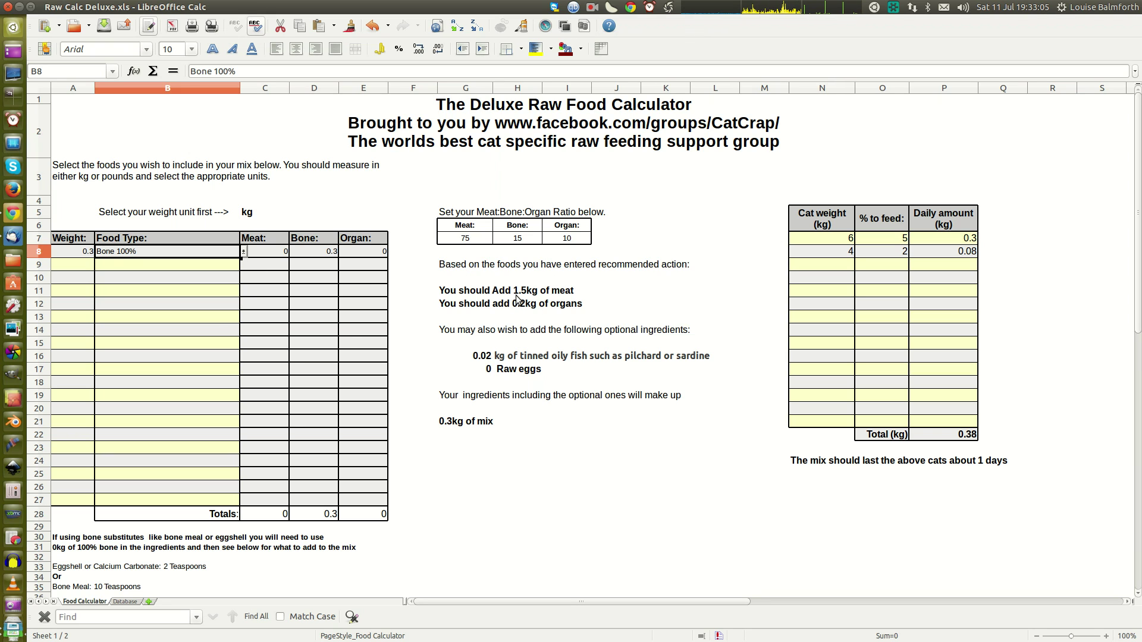
Set the weight of the Bone 100% ingredient in A8 to 0.5 kg
double_click(87, 251)
double_click(88, 251)
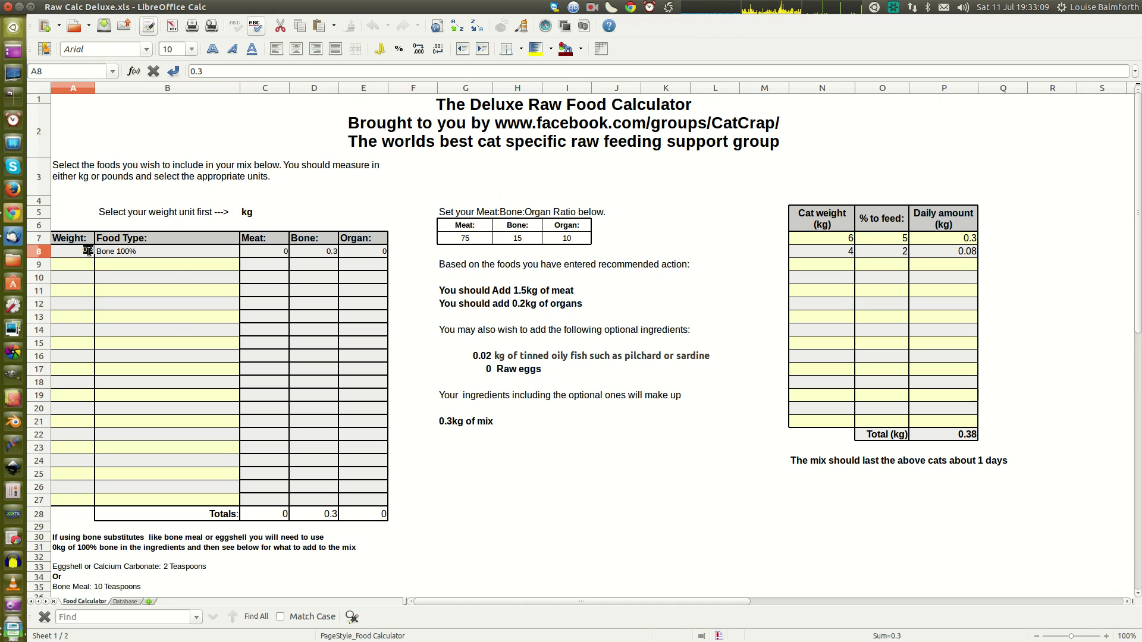
type(".5")
left_click(183, 250)
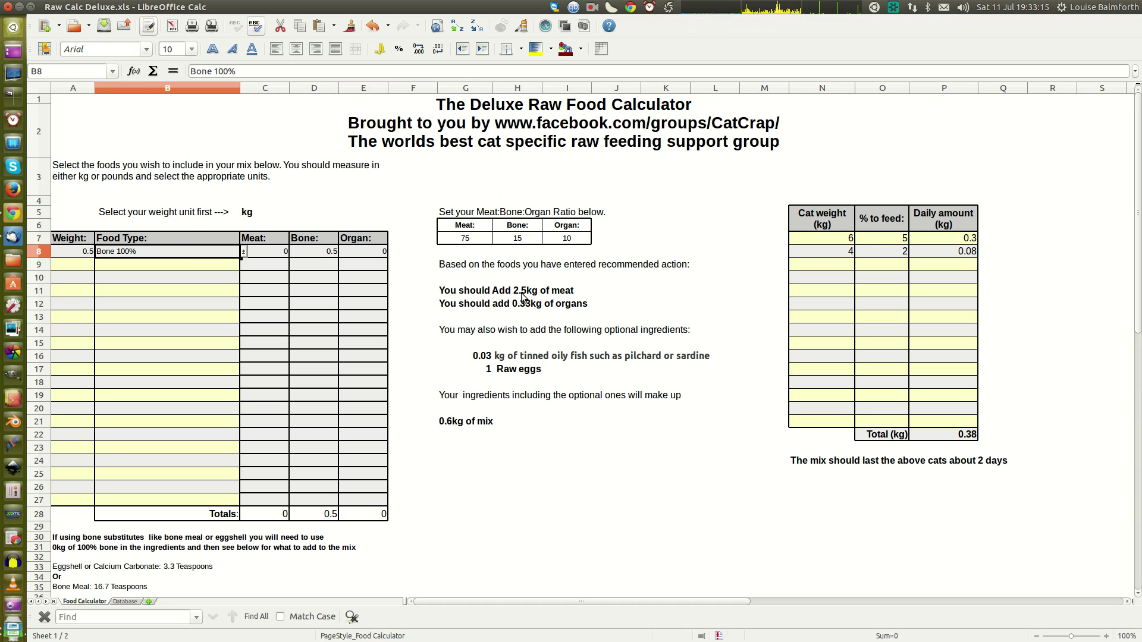
Add 2.5 kg of Beef – Steak as the second ingredient in row 9
left_click(79, 263)
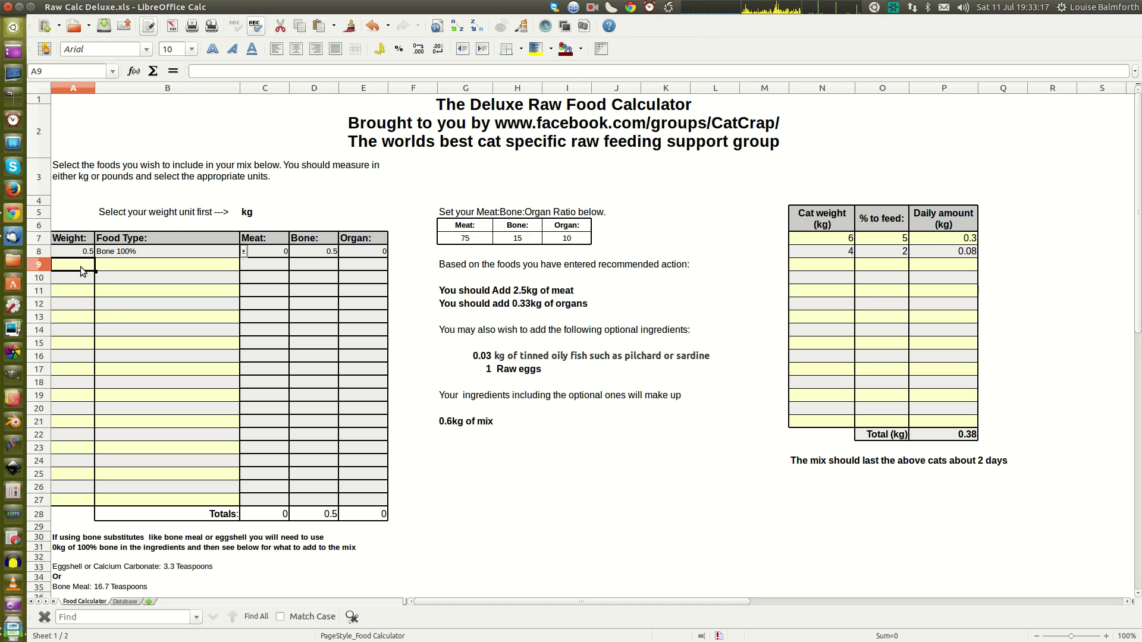
type("2.5")
left_click(121, 267)
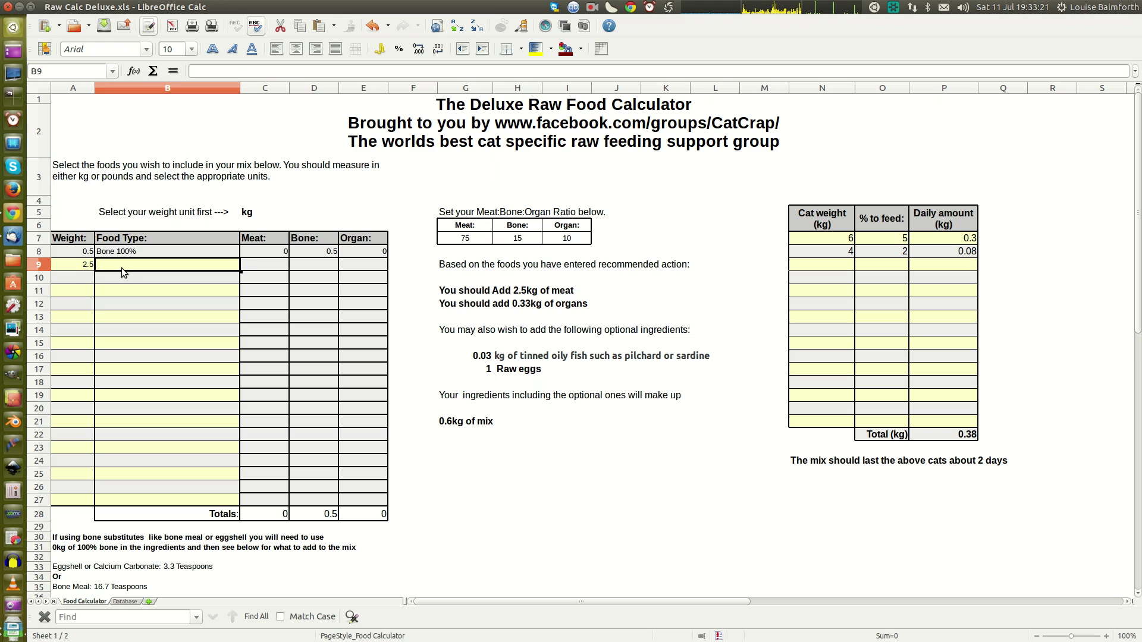
left_click(243, 265)
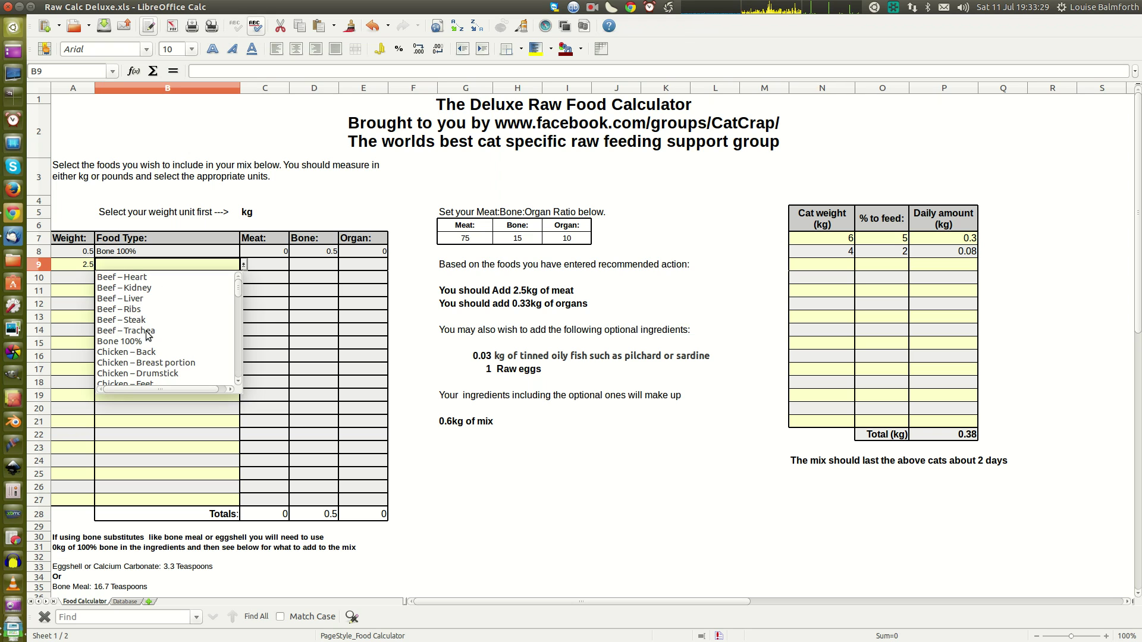
left_click(118, 321)
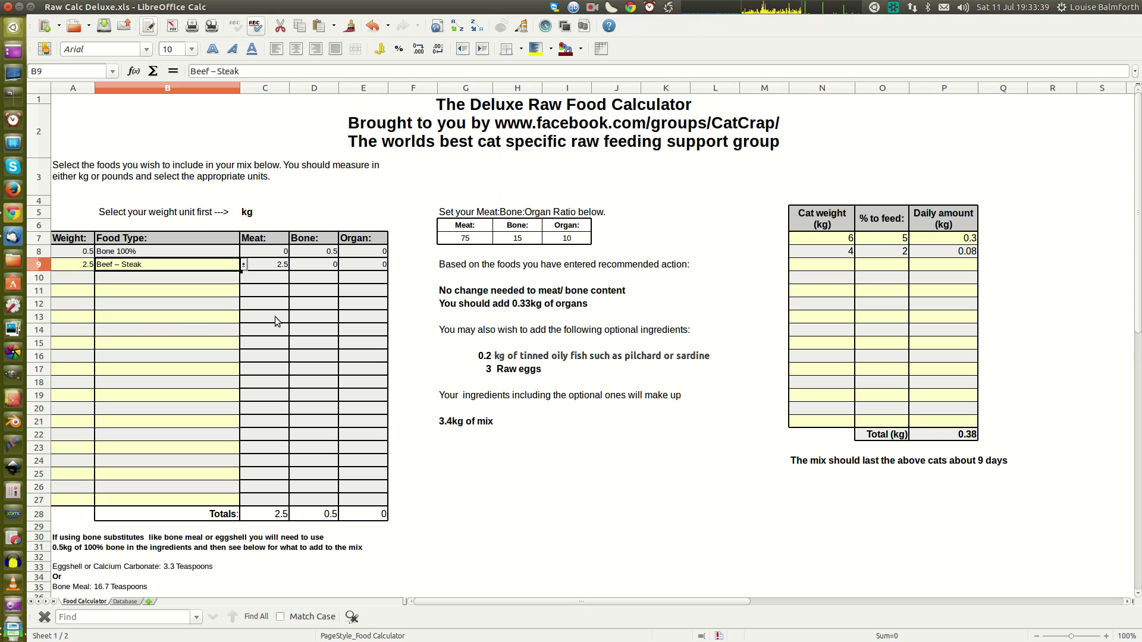
Add 0.33 kg of Beef – Liver as the third ingredient in row 10
left_click(85, 278)
type(".33")
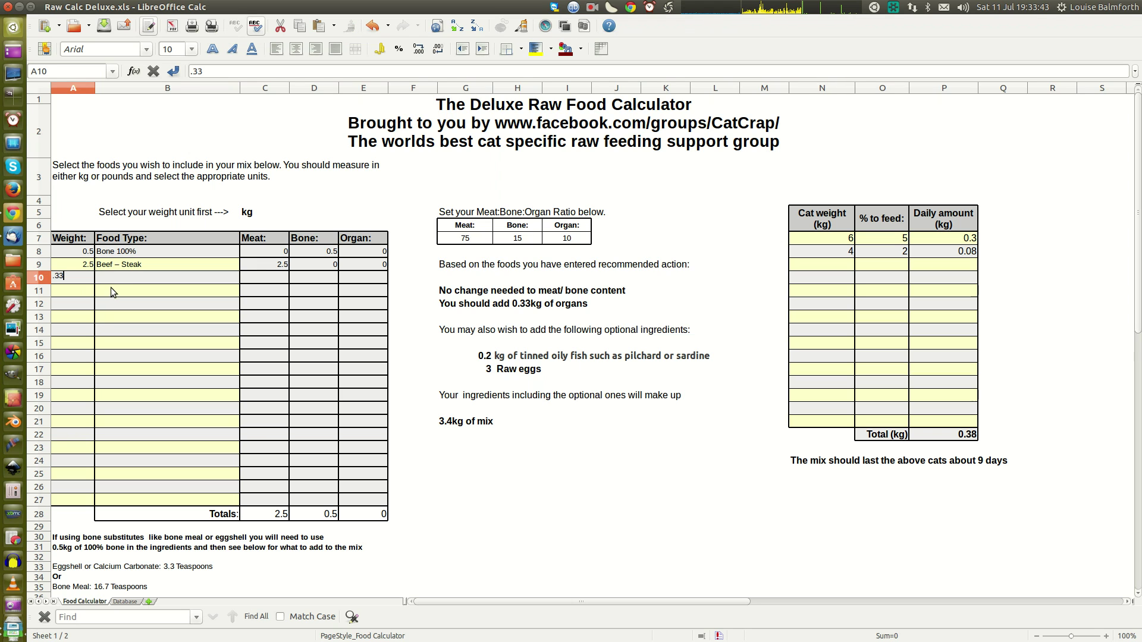
left_click(120, 277)
left_click(244, 277)
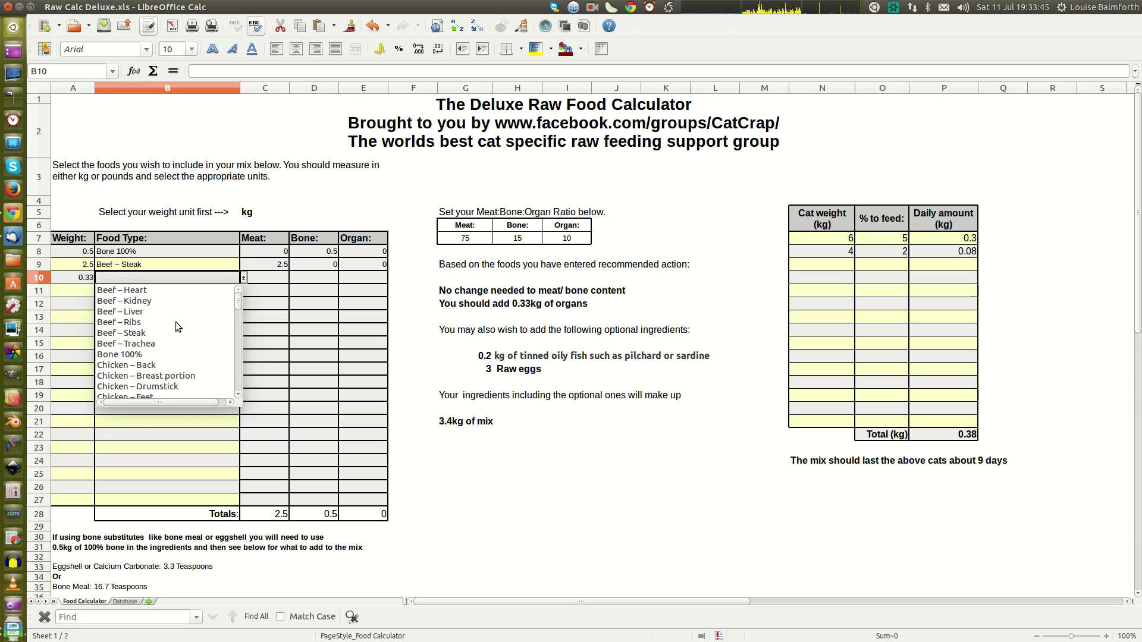
left_click(132, 312)
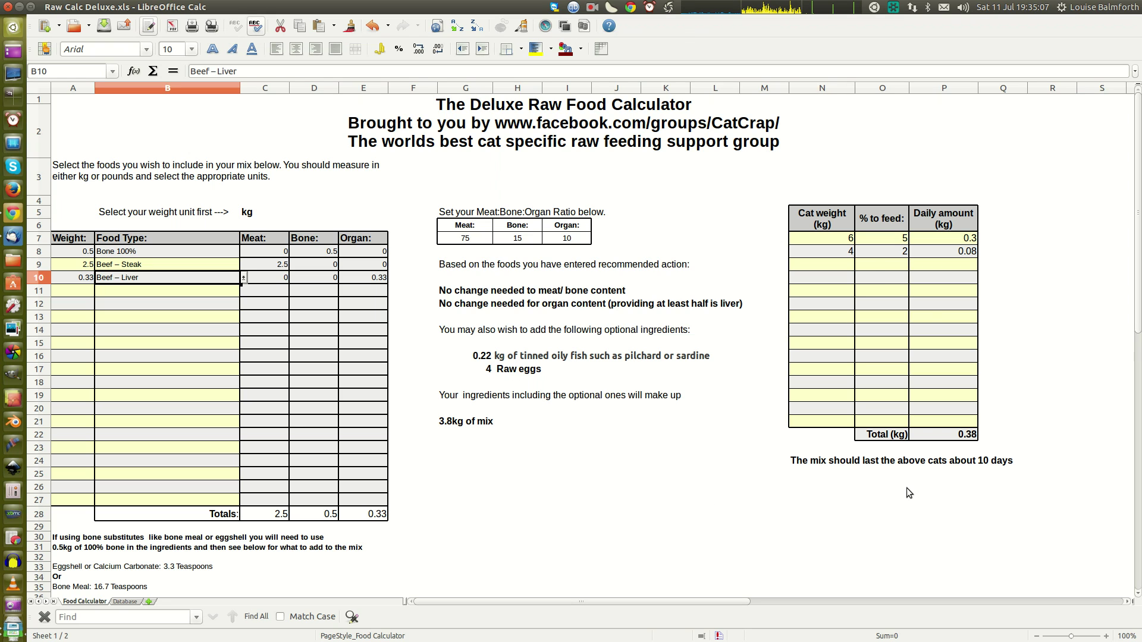
left_click(144, 302)
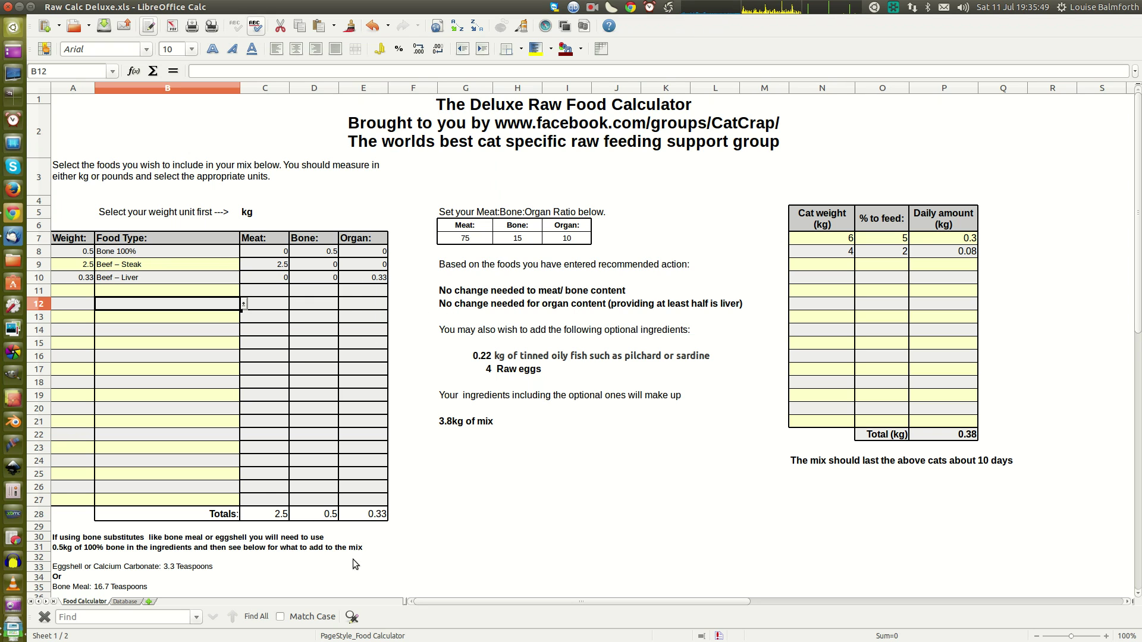
Examine the Database sheet's food items with their meat, bone and organ percentages and the instructions for adding ingredients
left_click(124, 601)
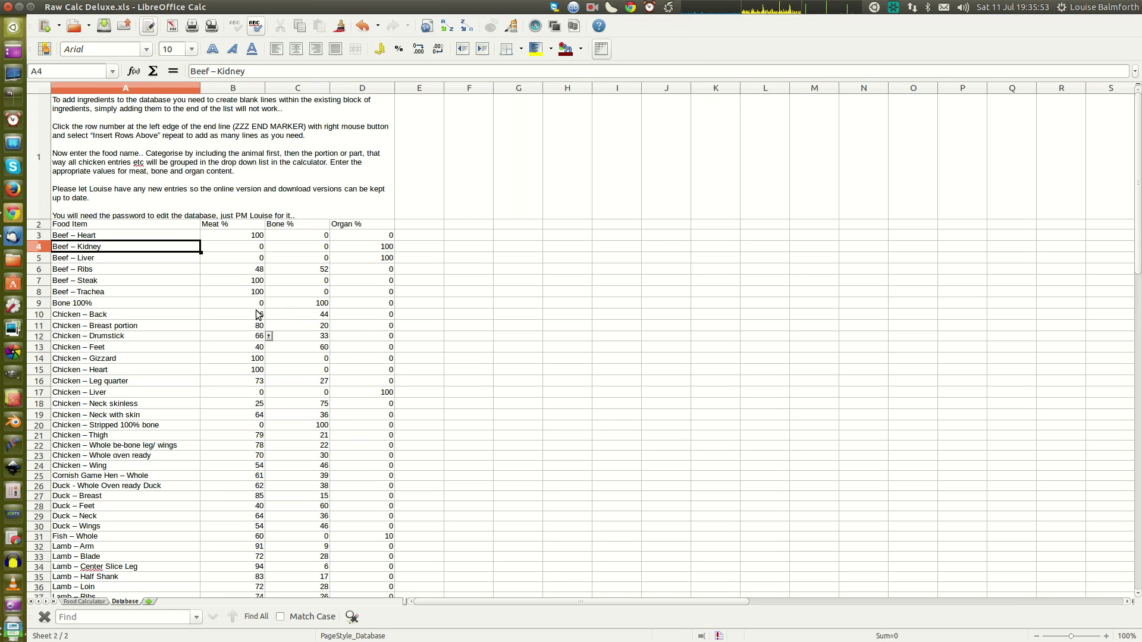
scroll(237, 346, "down", 10)
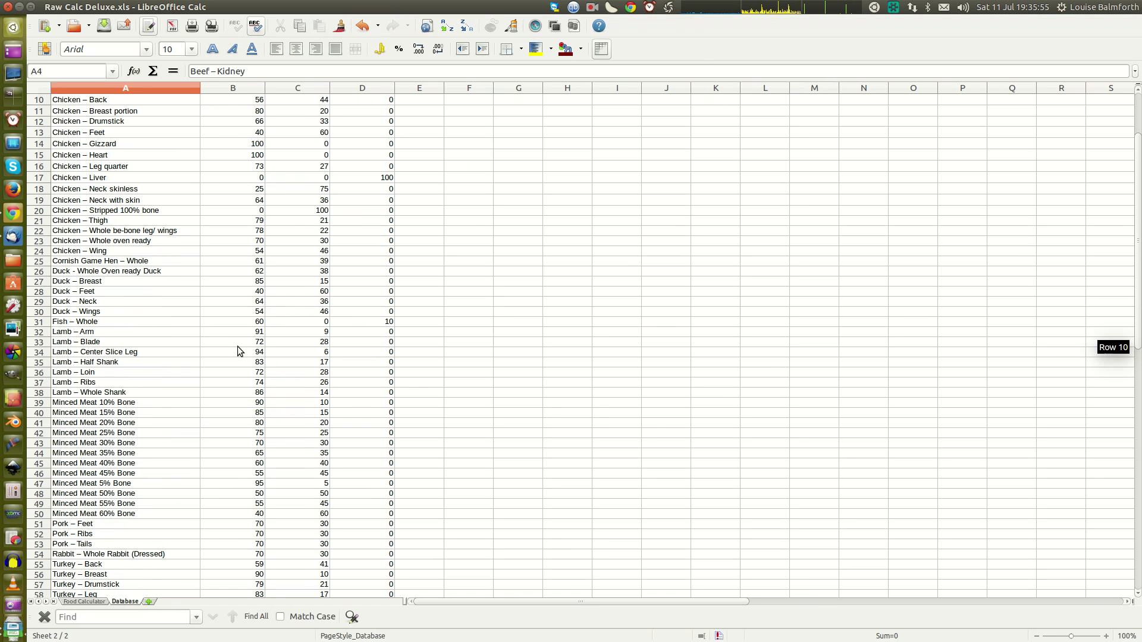
scroll(201, 368, "up", 5)
scroll(201, 369, "up", 5)
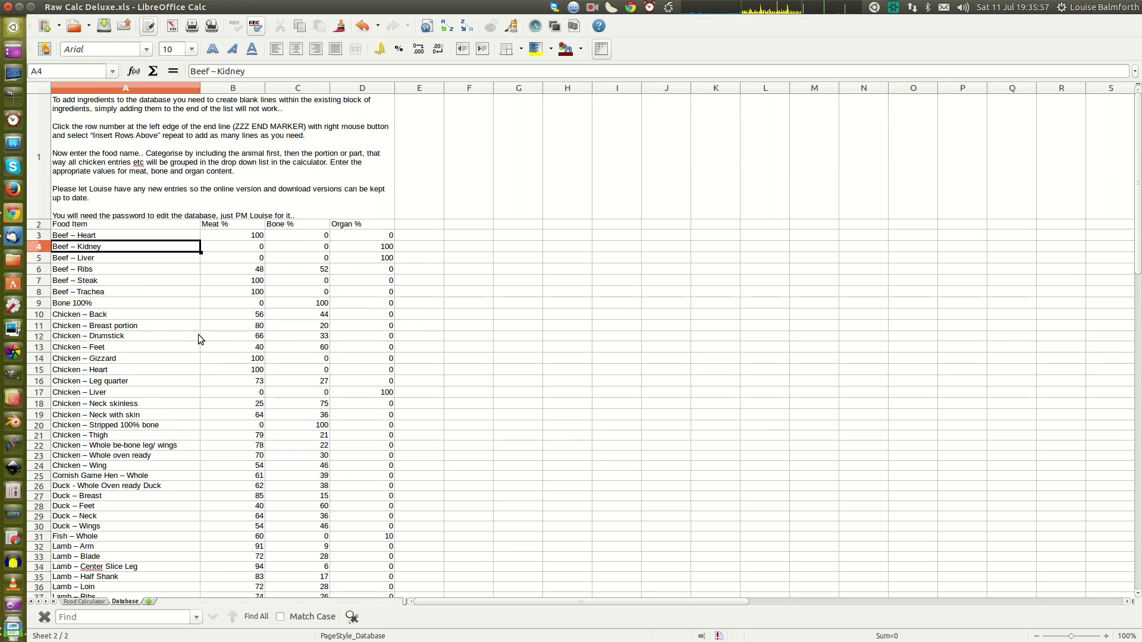
scroll(150, 366, "down", 4)
scroll(148, 366, "down", 1)
scroll(148, 365, "up", 5)
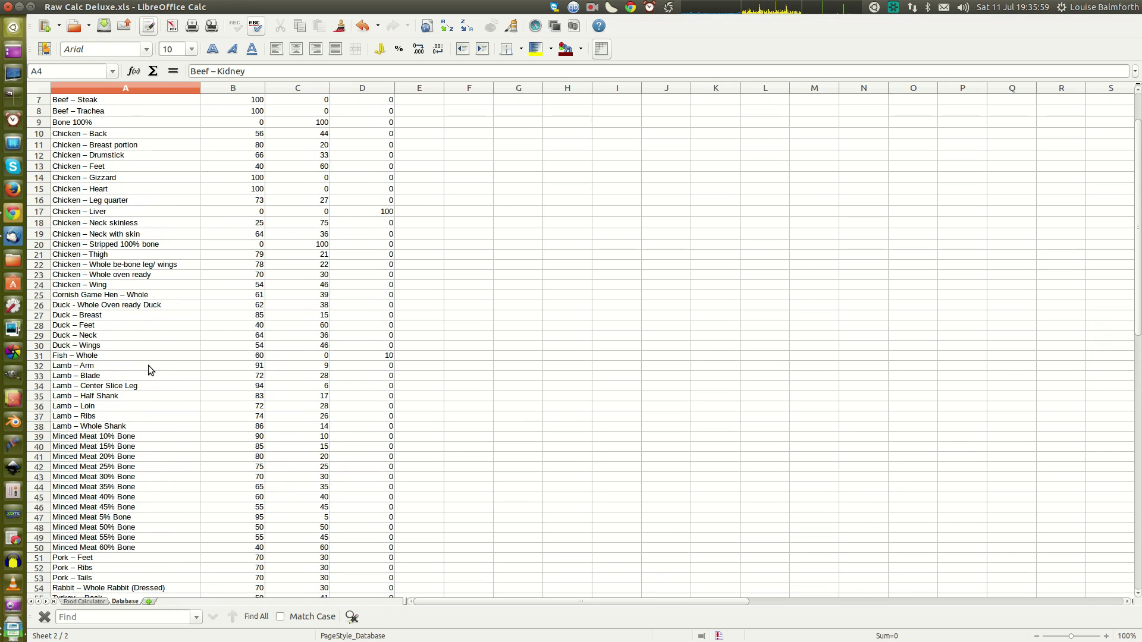
scroll(147, 363, "down", 3)
scroll(148, 362, "up", 4)
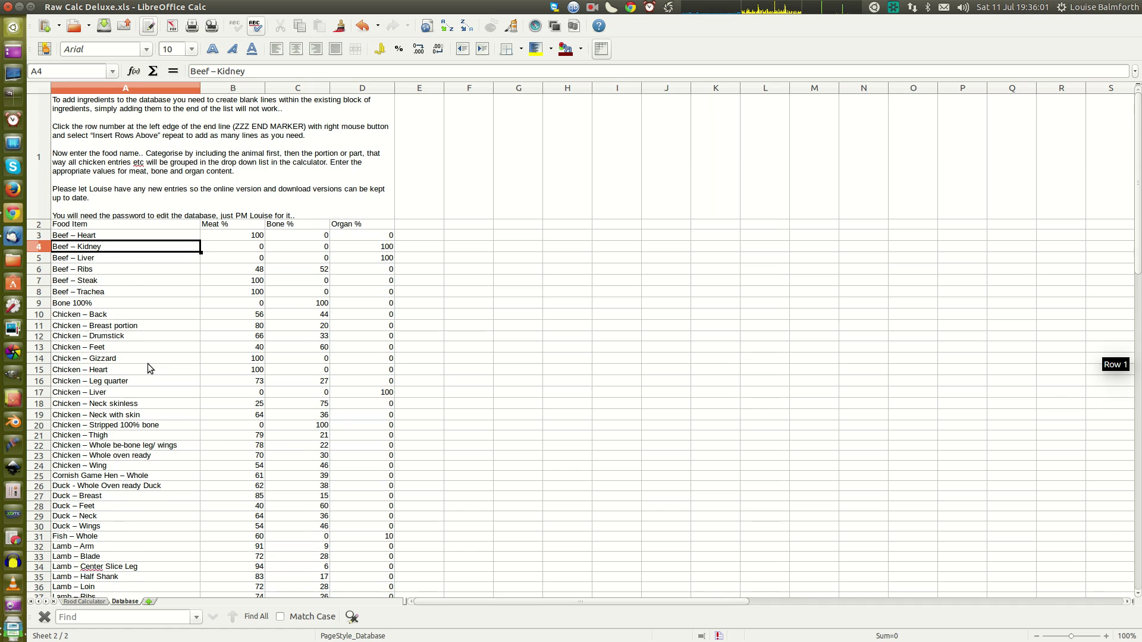
scroll(147, 363, "down", 2)
scroll(148, 363, "up", 2)
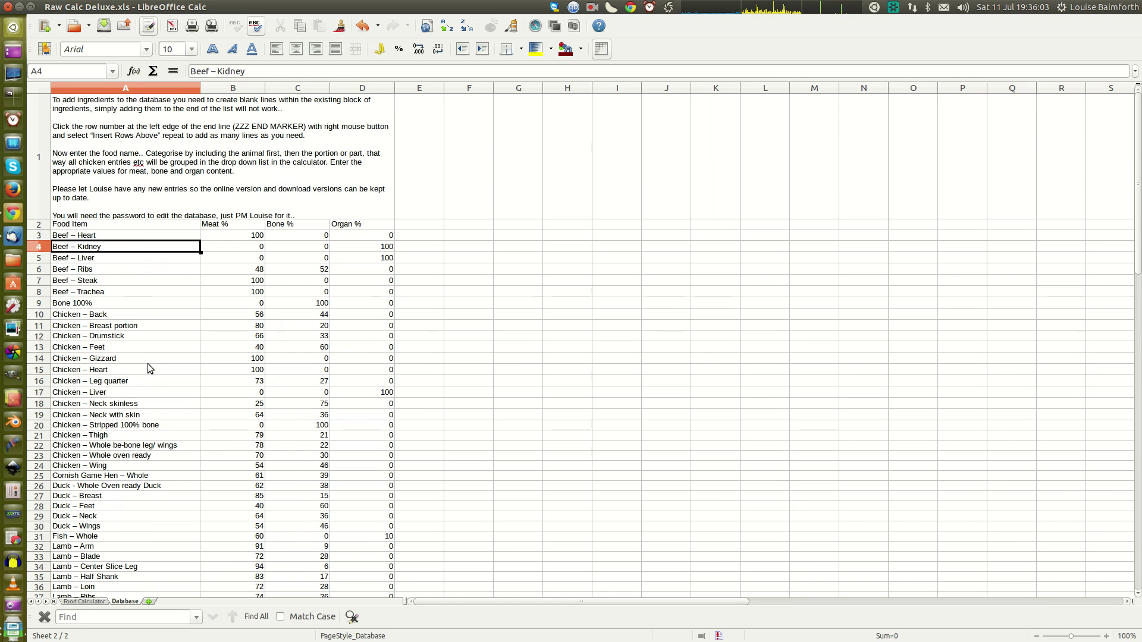
scroll(147, 362, "down", 1)
scroll(147, 362, "up", 1)
scroll(115, 378, "down", 3)
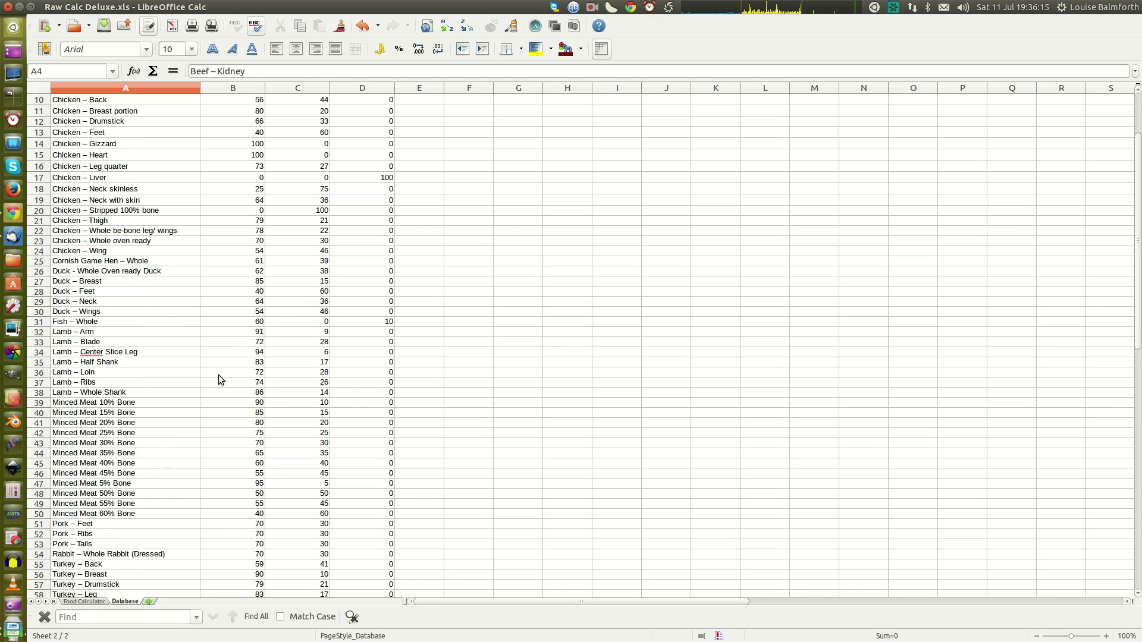
Try to edit the meat percentage of the whole oven-ready duck in B26 of the Database sheet
left_click(259, 274)
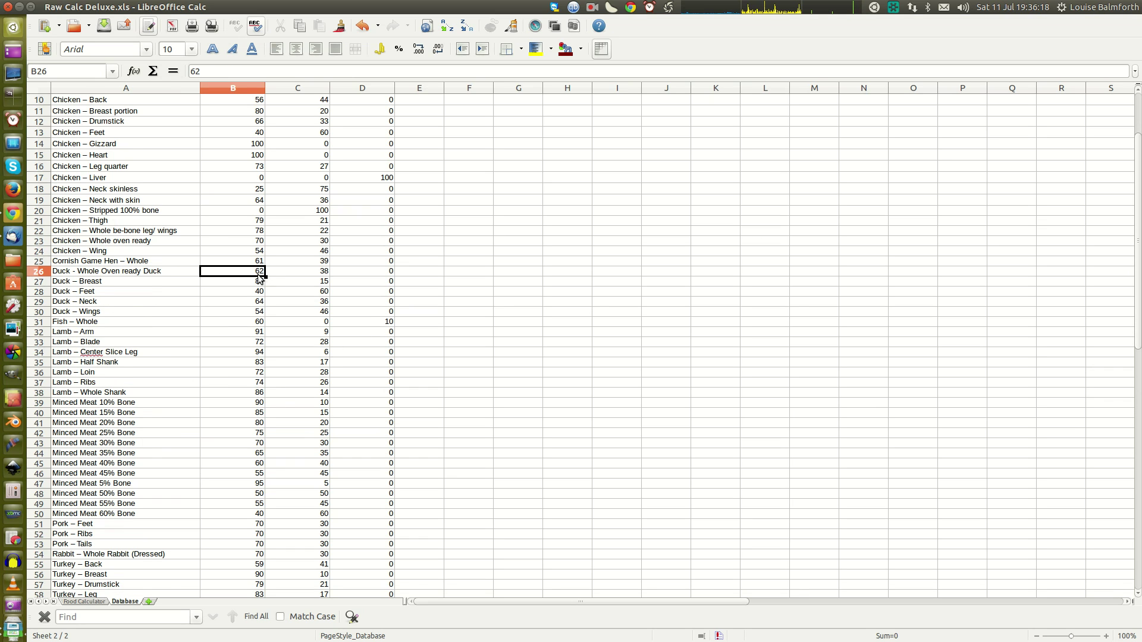
left_click(213, 73)
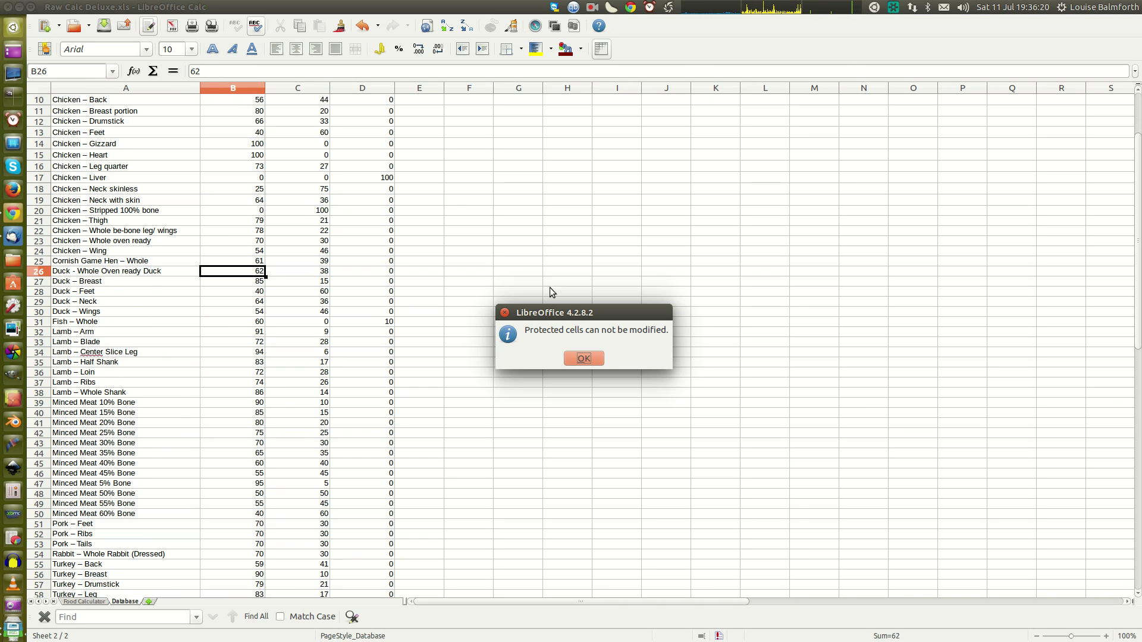
left_click(594, 360)
Return to the Food Calculator sheet and try to edit the meat formula for Beef – Steak in C9
left_click(81, 602)
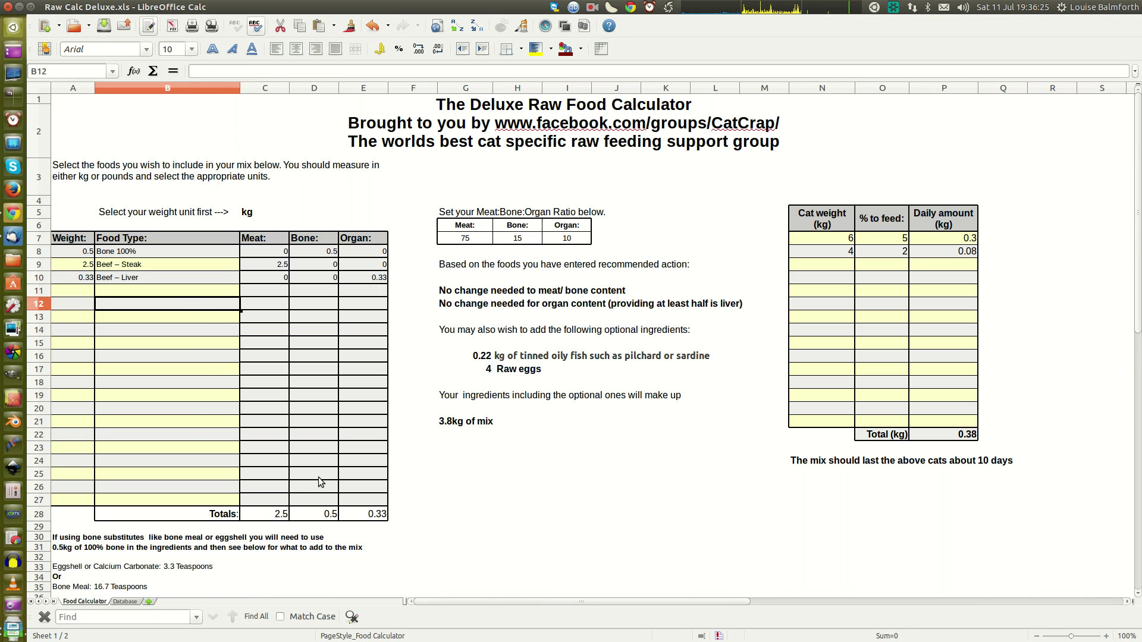
left_click(267, 266)
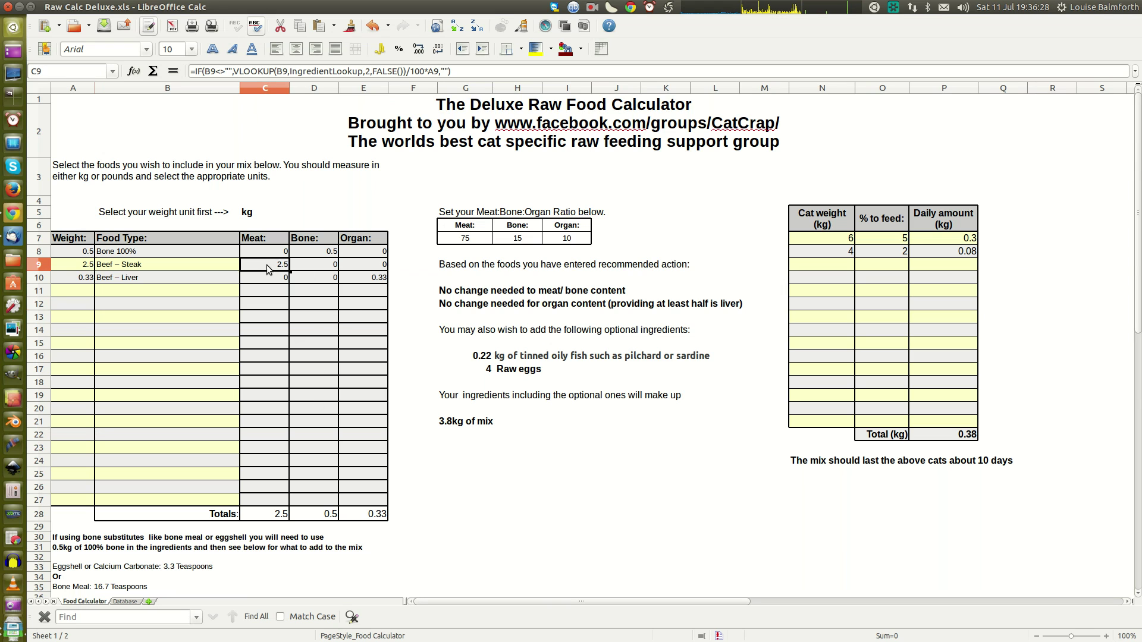
left_click(469, 73)
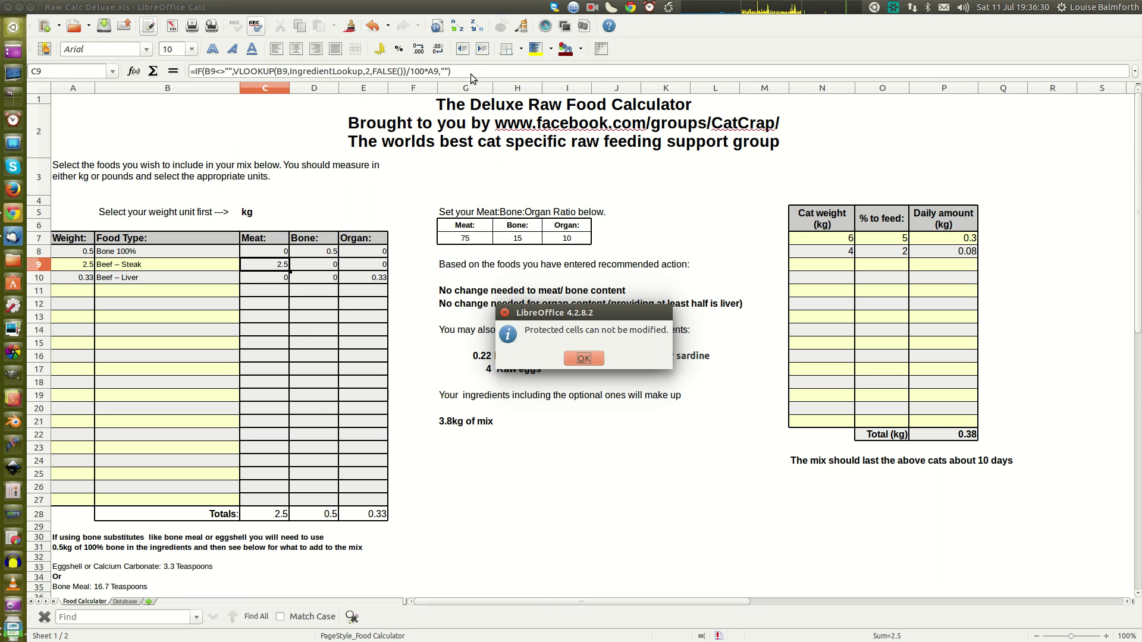
left_click(588, 360)
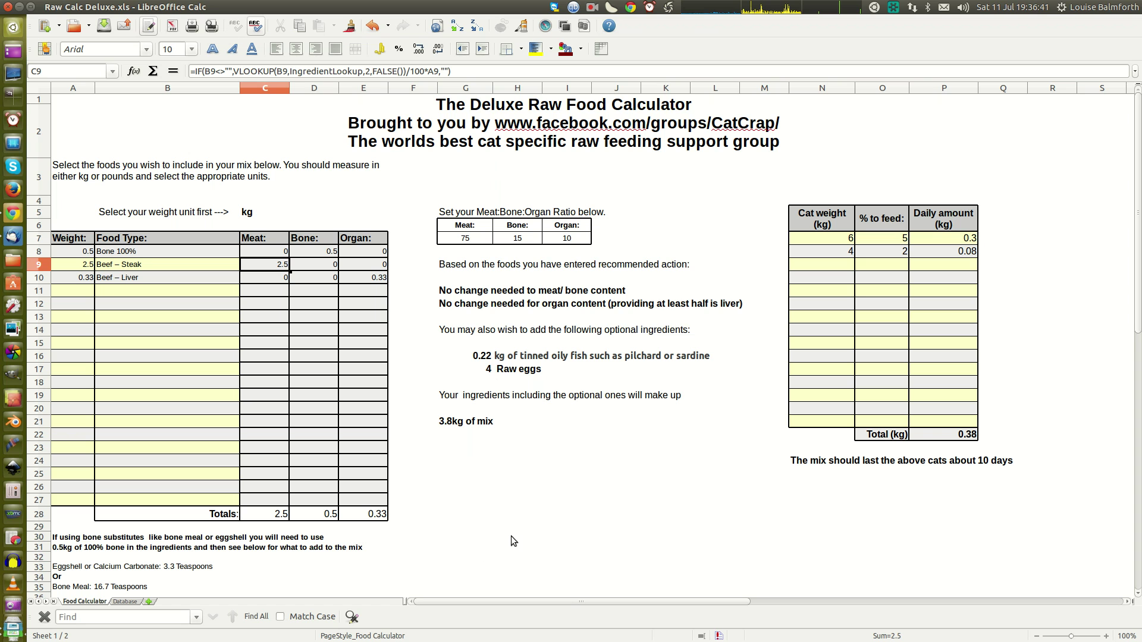
Review the ingredient list and the instructions for adding foods on the Database sheet, and return to the Food Calculator sheet
left_click(125, 601)
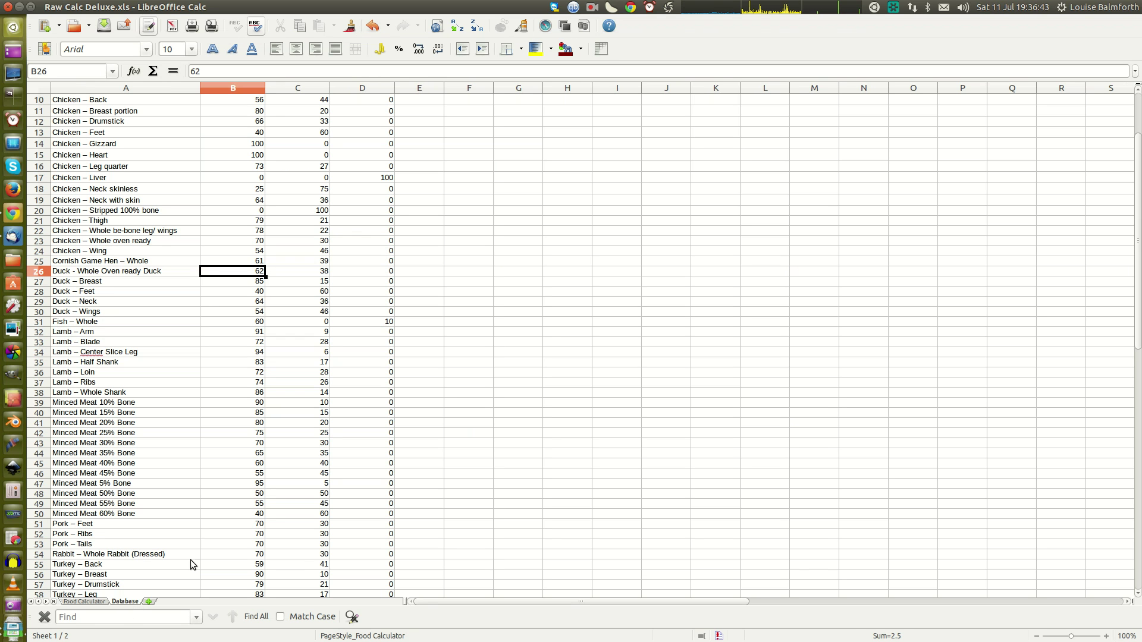
scroll(146, 307, "down", 4)
scroll(149, 316, "up", 7)
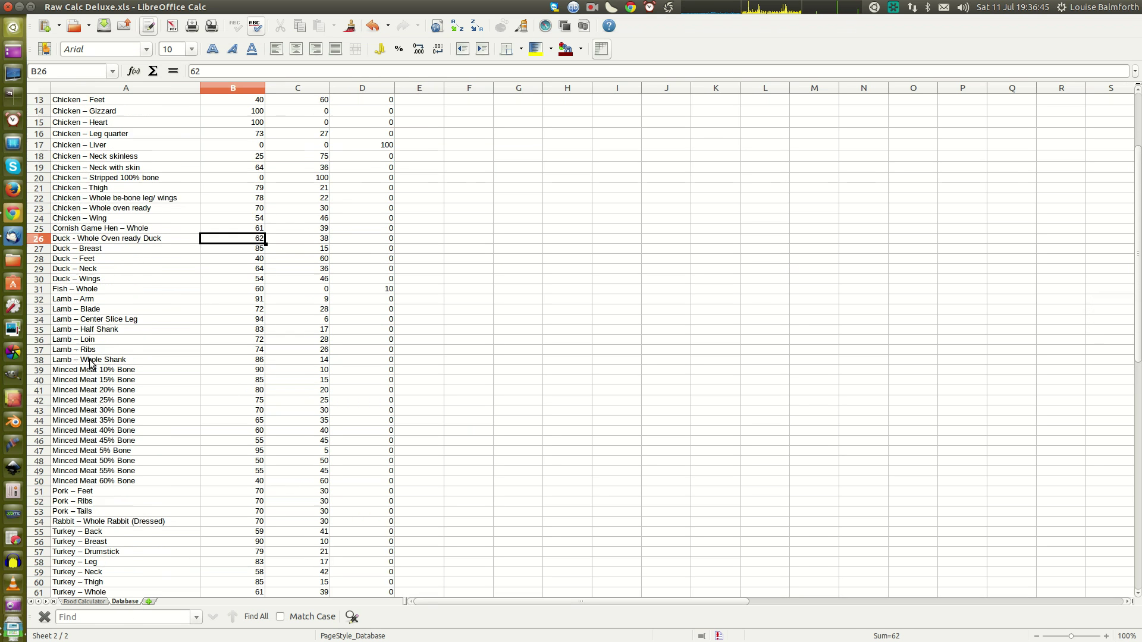
scroll(147, 284, "down", 1)
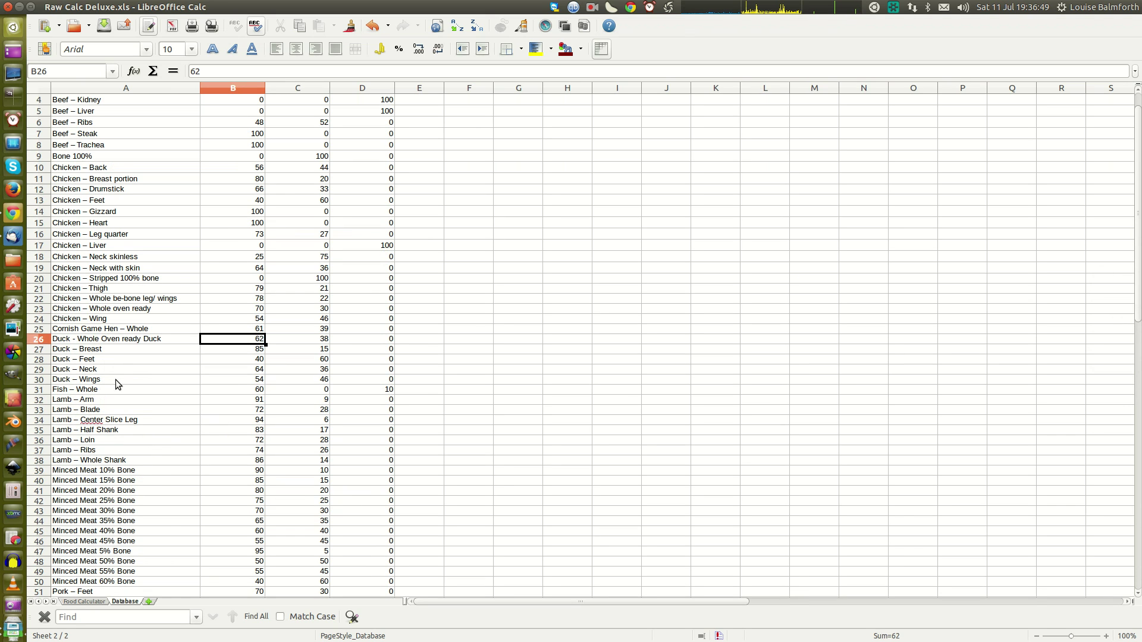
scroll(145, 368, "up", 1)
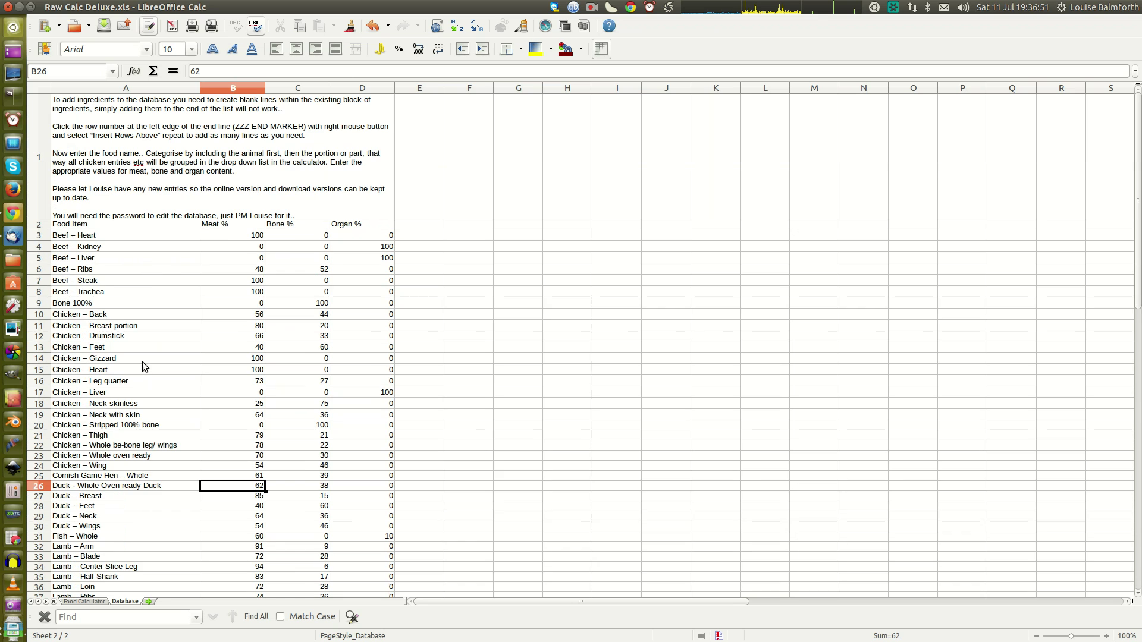
scroll(393, 288, "down", 6)
scroll(393, 290, "up", 6)
left_click(96, 602)
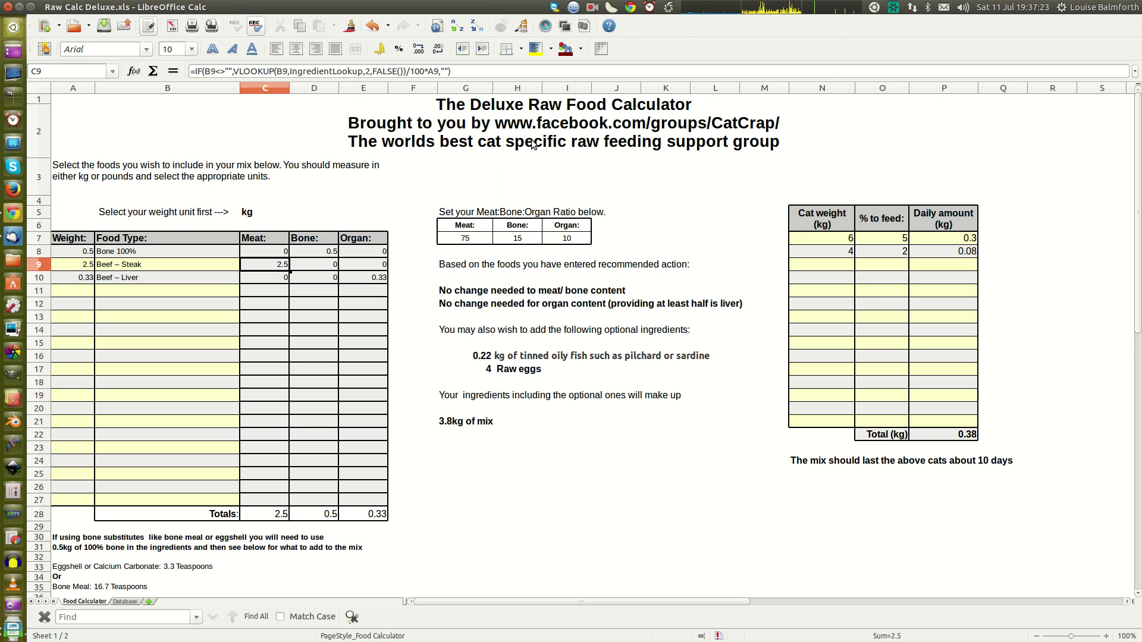
left_click(593, 8)
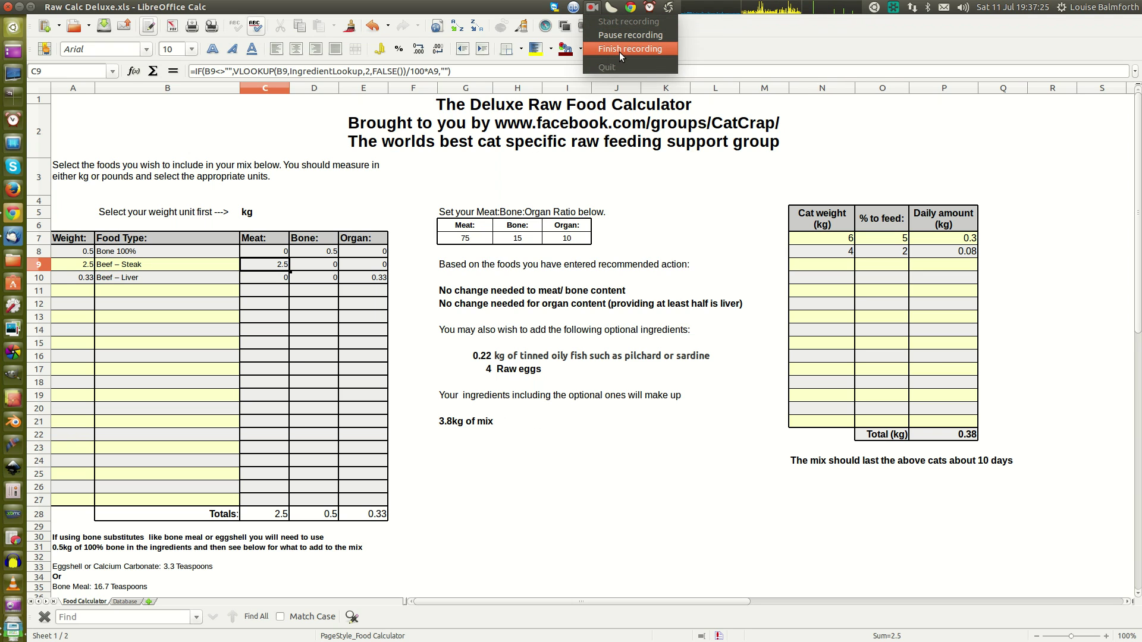